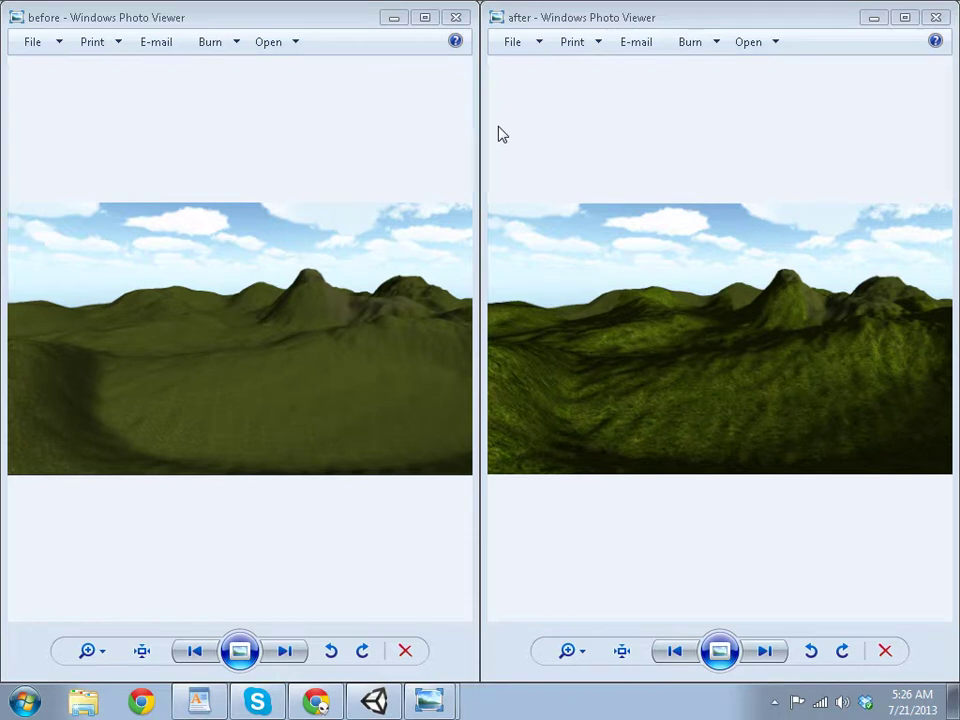
# Compare the before and after terrain screenshots, then minimize both Photo Viewer windows.
pyautogui.click(390, 138)
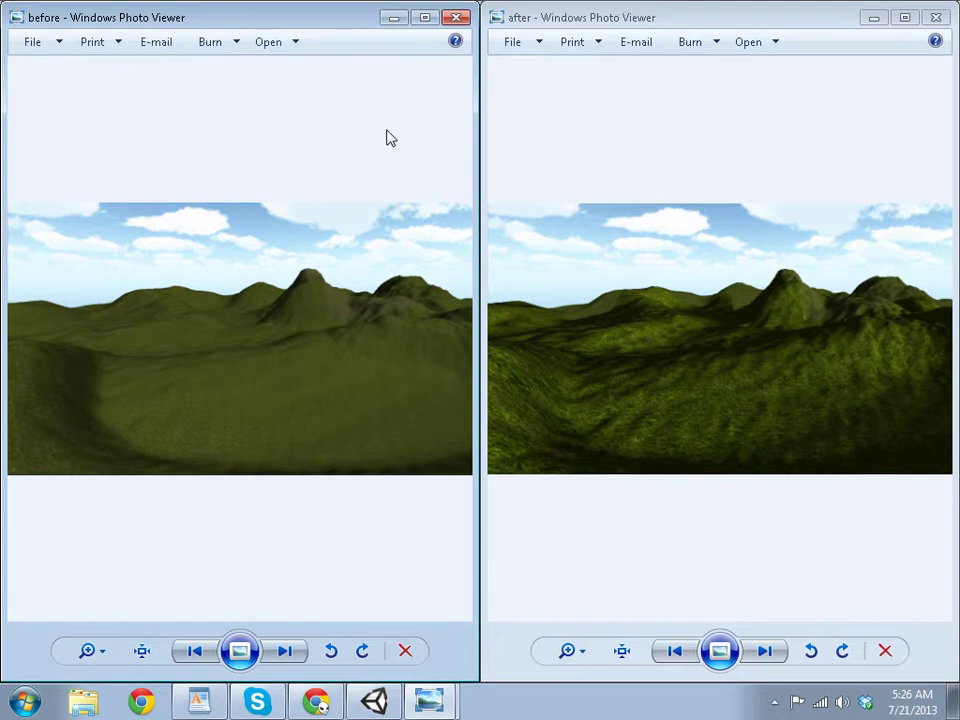
pyautogui.click(605, 152)
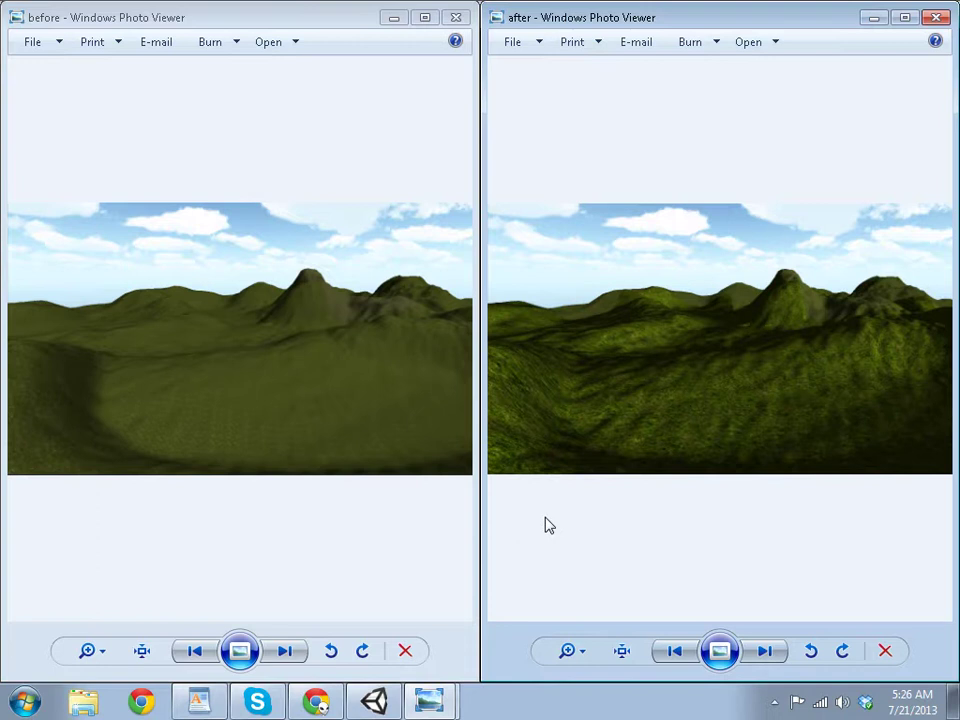
pyautogui.click(874, 17)
pyautogui.click(392, 20)
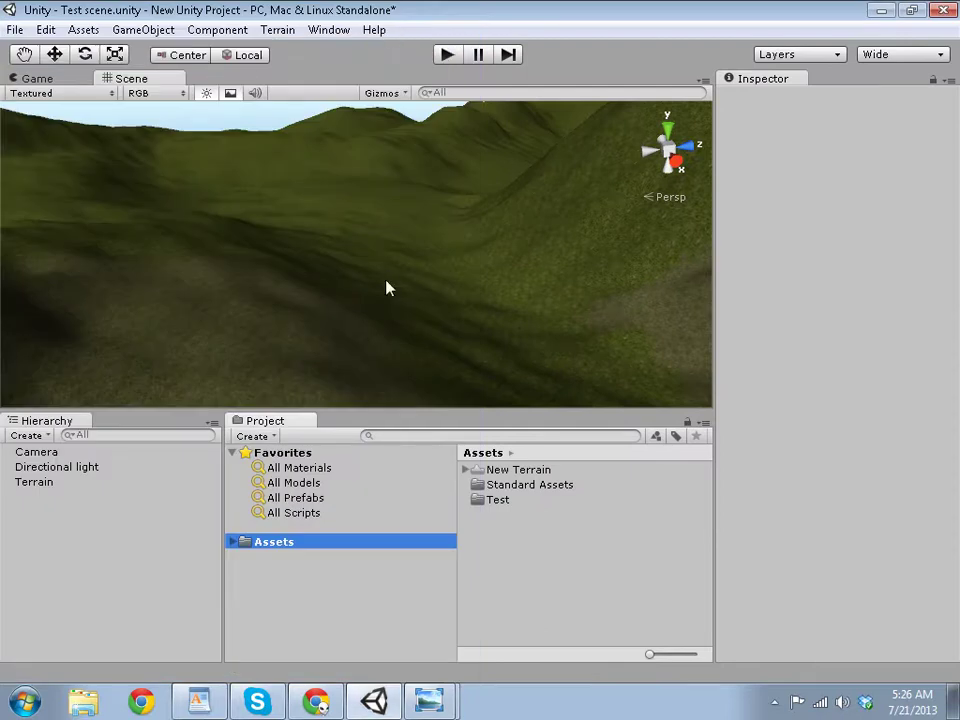
# Orbit the Scene view over the terrain and open the Asset Store from the Window menu.
pyautogui.moveTo(386, 285); pyautogui.dragTo(438, 310, button='right')
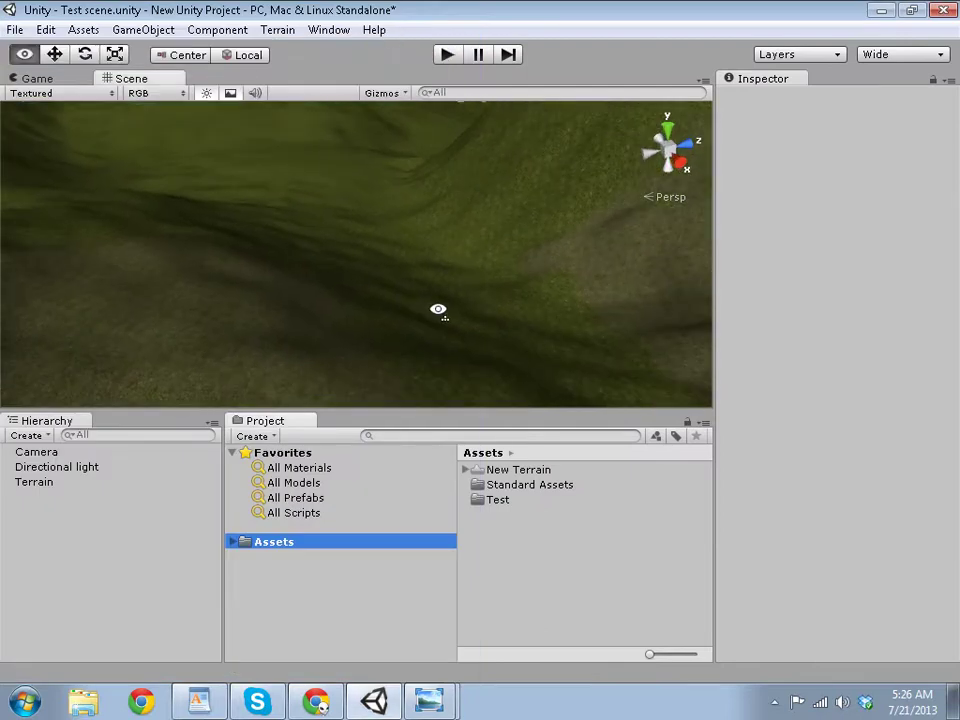
pyautogui.moveTo(438, 310); pyautogui.dragTo(418, 332, button='right')
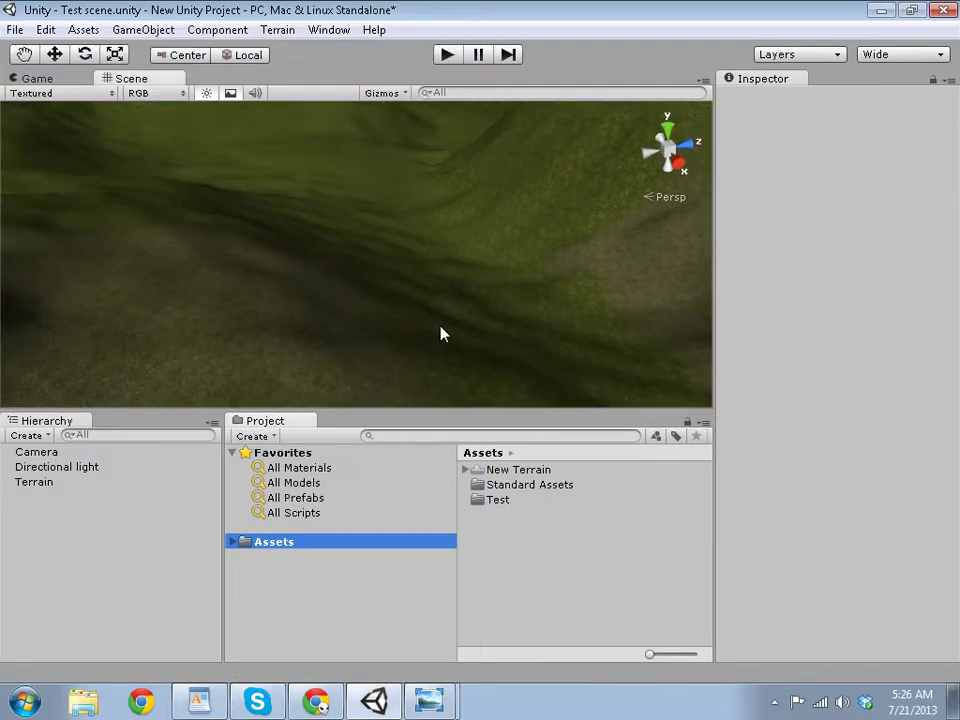
pyautogui.click(330, 31)
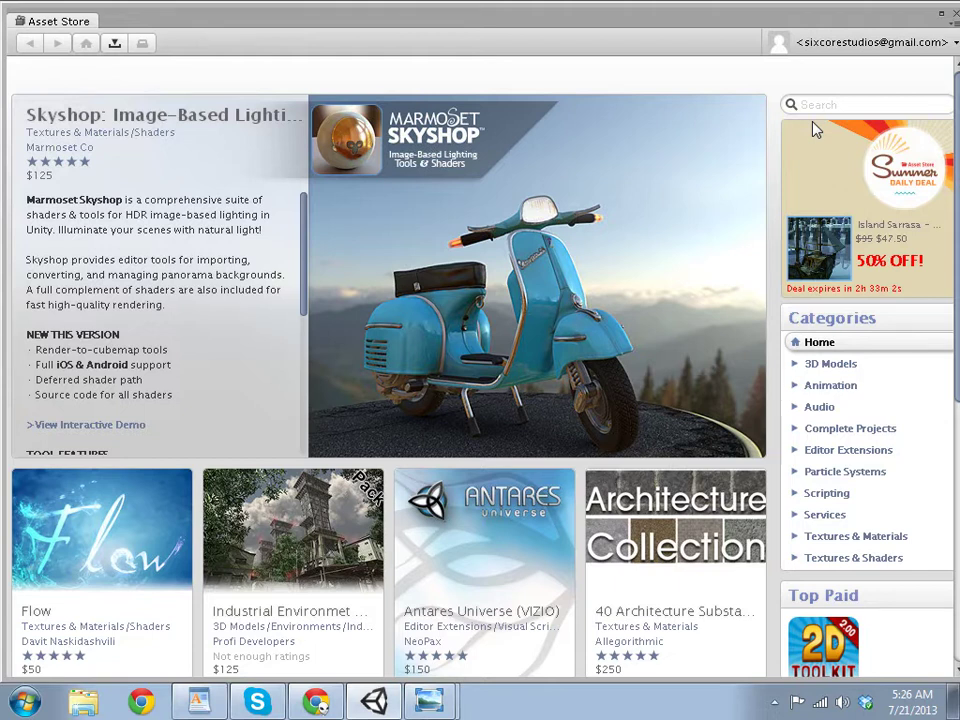
# Search the Asset Store for 'terrain shade' and open the Advanced Terrain Shaders v2 result.
pyautogui.click(848, 107)
pyautogui.write('terrain shader')
pyautogui.press('Return')
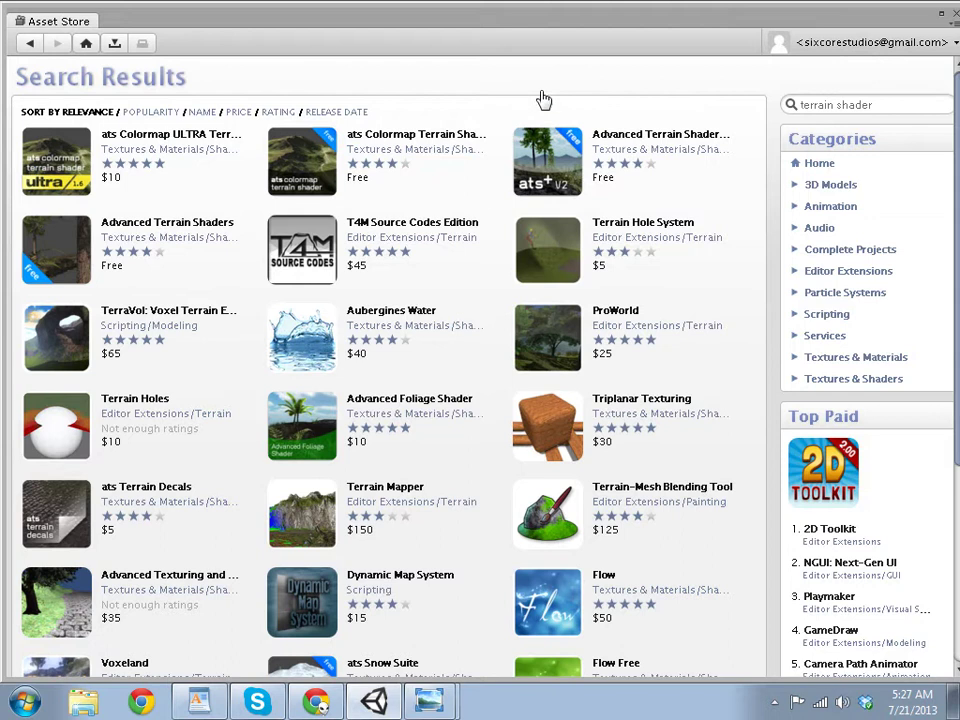
pyautogui.click(690, 143)
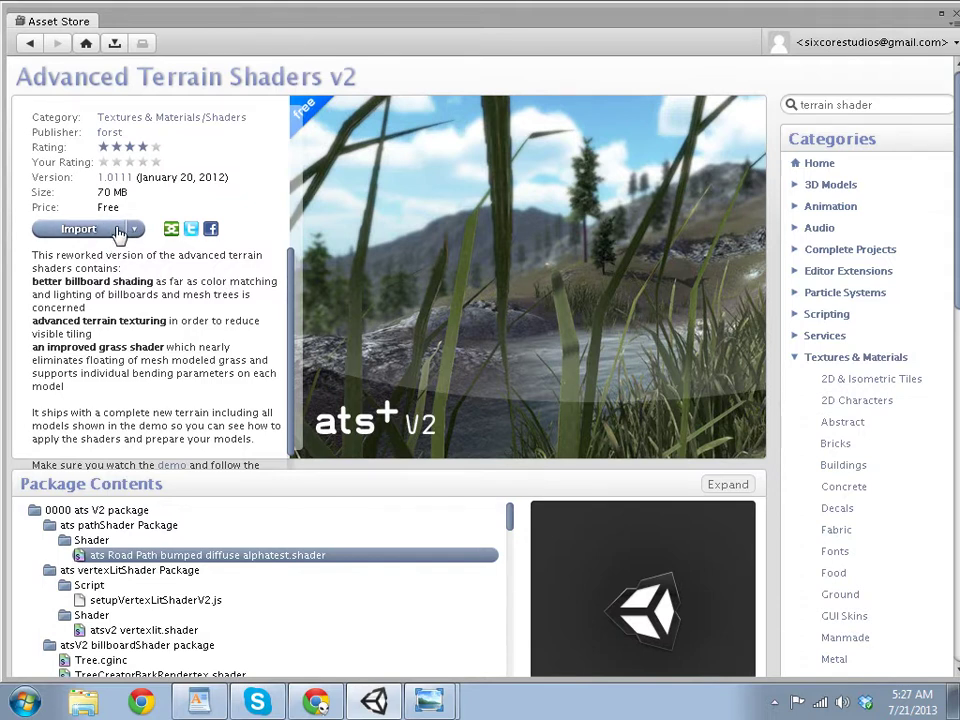
# Import the free Advanced Terrain Shaders v2 package with all items checked.
pyautogui.click(119, 233)
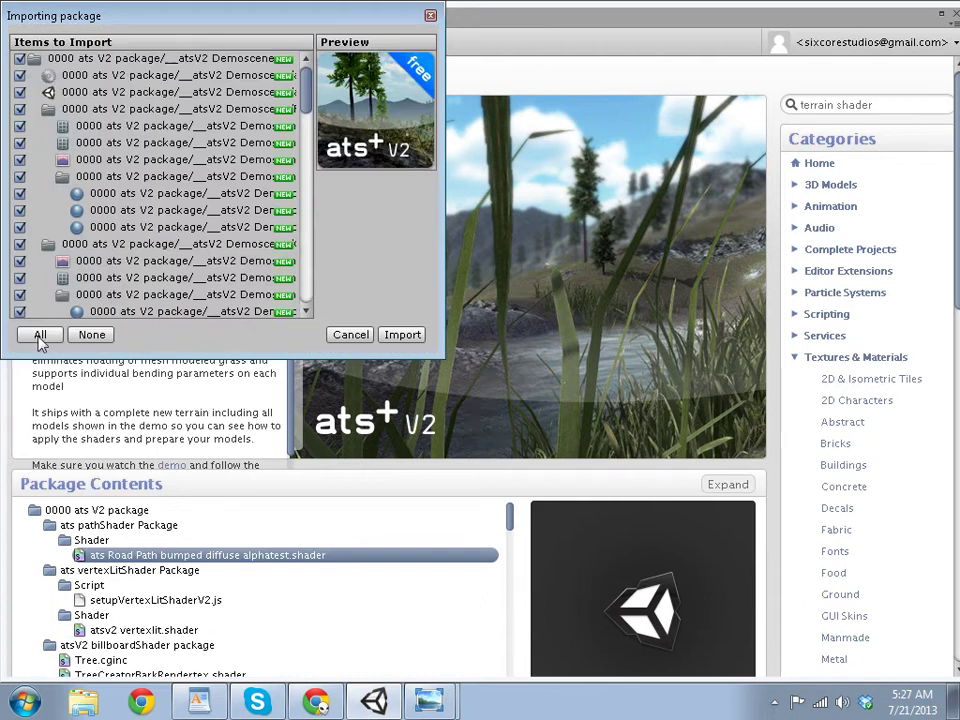
pyautogui.click(403, 335)
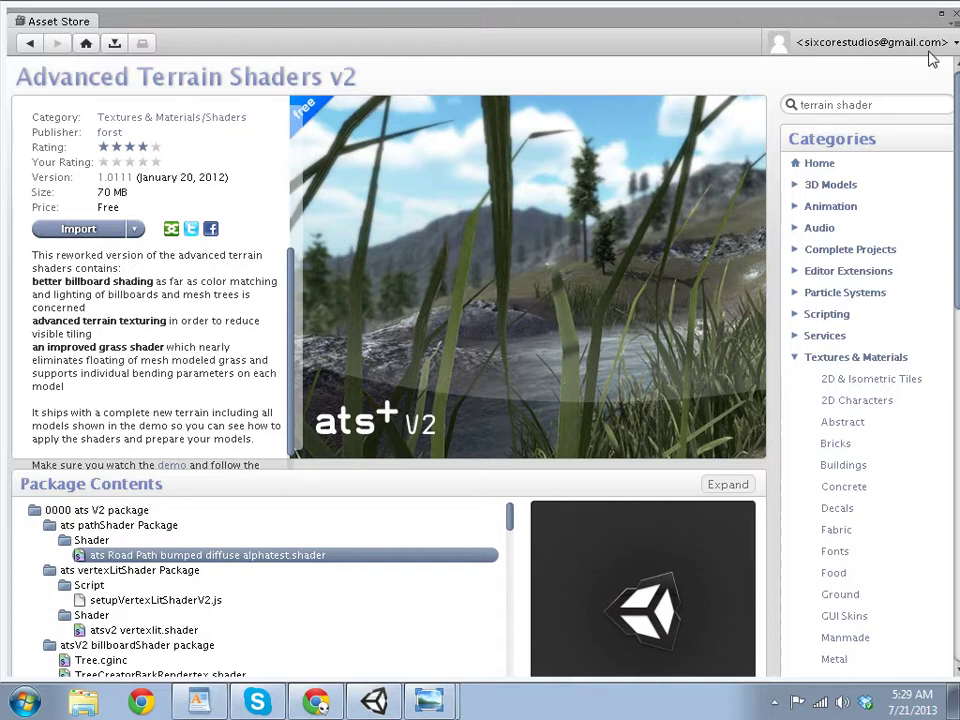
# Close the Asset Store and select the Terrain to check its settings.
pyautogui.click(953, 17)
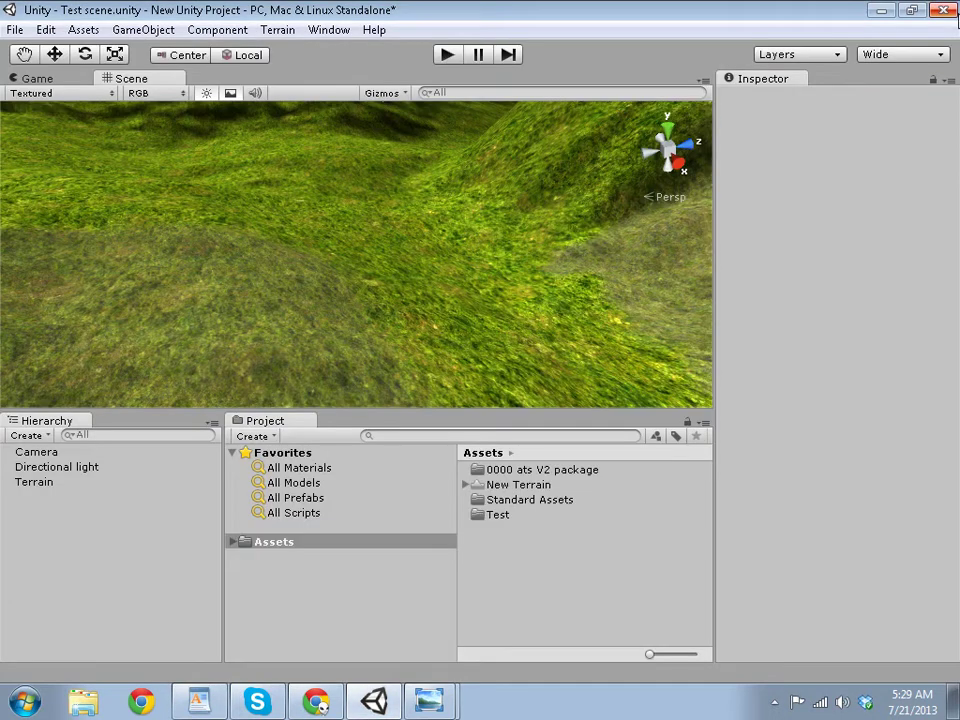
pyautogui.keyDown('alt'); pyautogui.moveTo(409, 356); pyautogui.dragTo(404, 276); pyautogui.keyUp('alt')
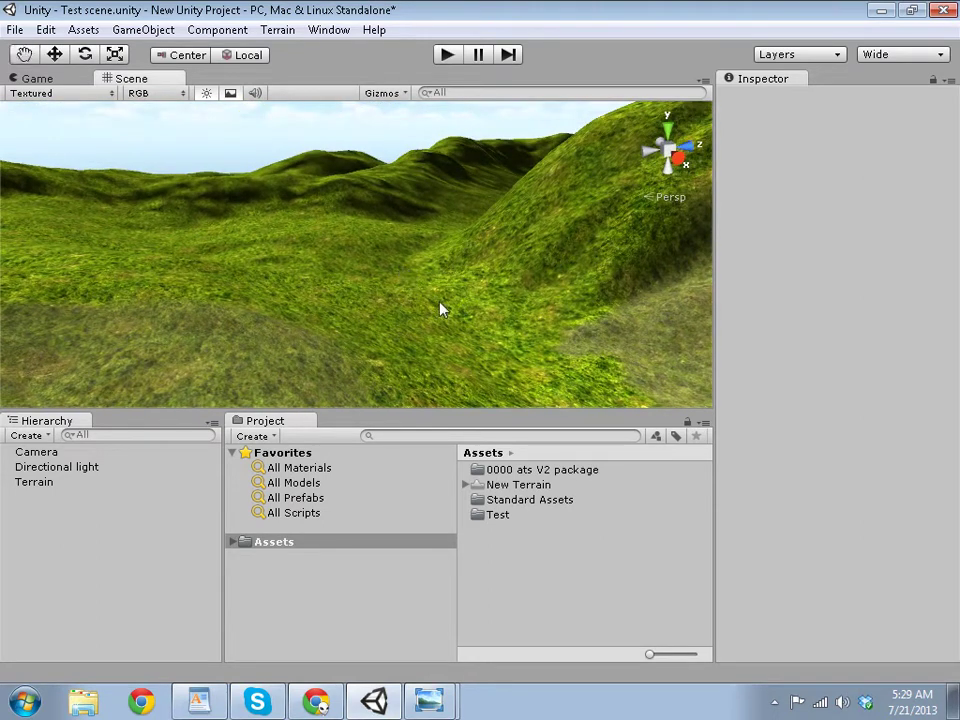
pyautogui.click(389, 313)
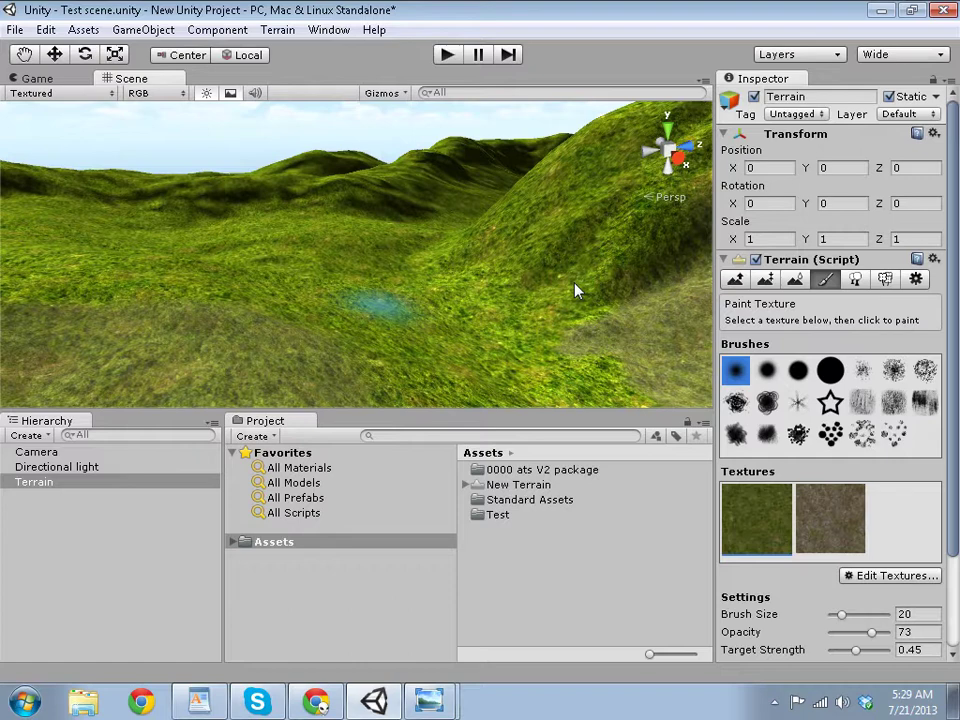
pyautogui.scroll(-3, 953, 465)
pyautogui.scroll(3, 953, 465)
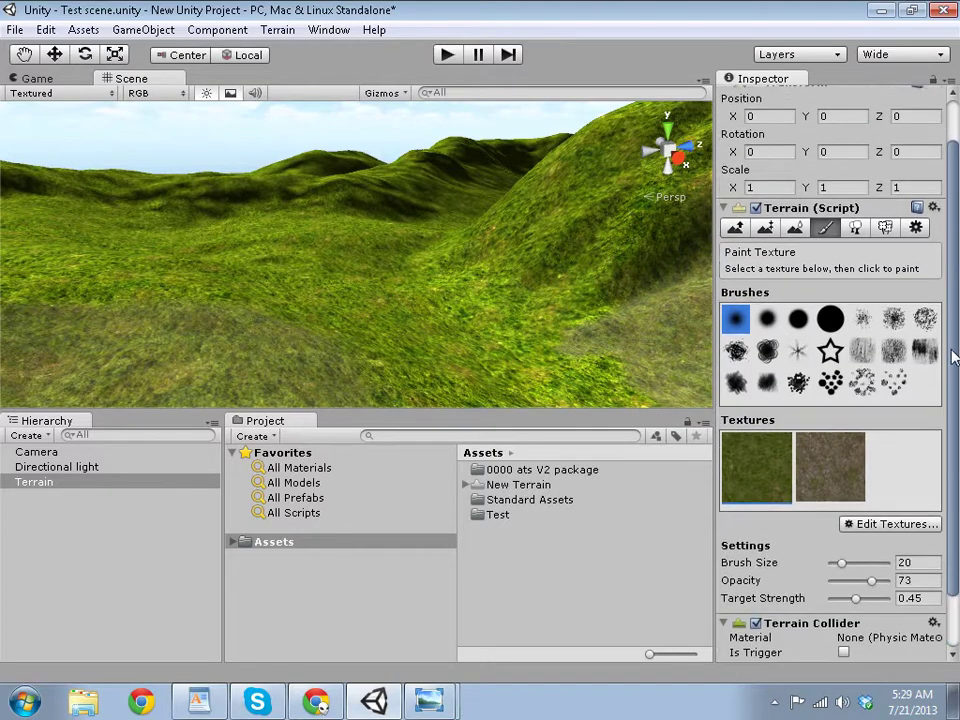
pyautogui.scroll(-3, 954, 298)
# Orbit around the bump-textured terrain, then open the __atsV2 Demoscene folder under Assets.
pyautogui.keyDown('alt'); pyautogui.moveTo(373, 251); pyautogui.dragTo(520, 280); pyautogui.keyUp('alt')
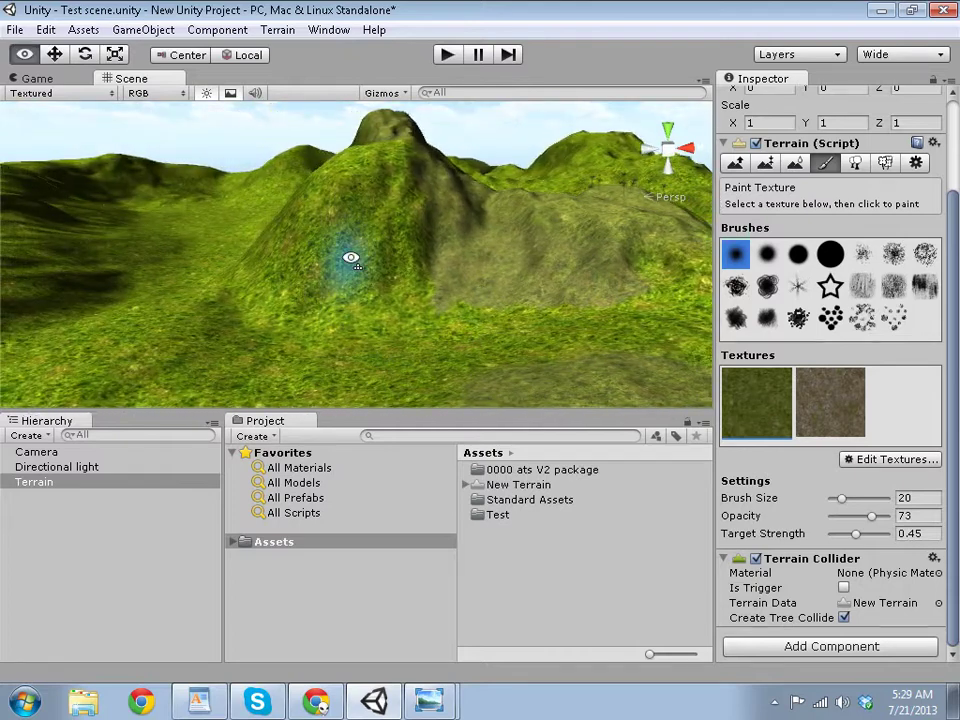
pyautogui.keyDown('alt'); pyautogui.moveTo(351, 257); pyautogui.dragTo(394, 265); pyautogui.keyUp('alt')
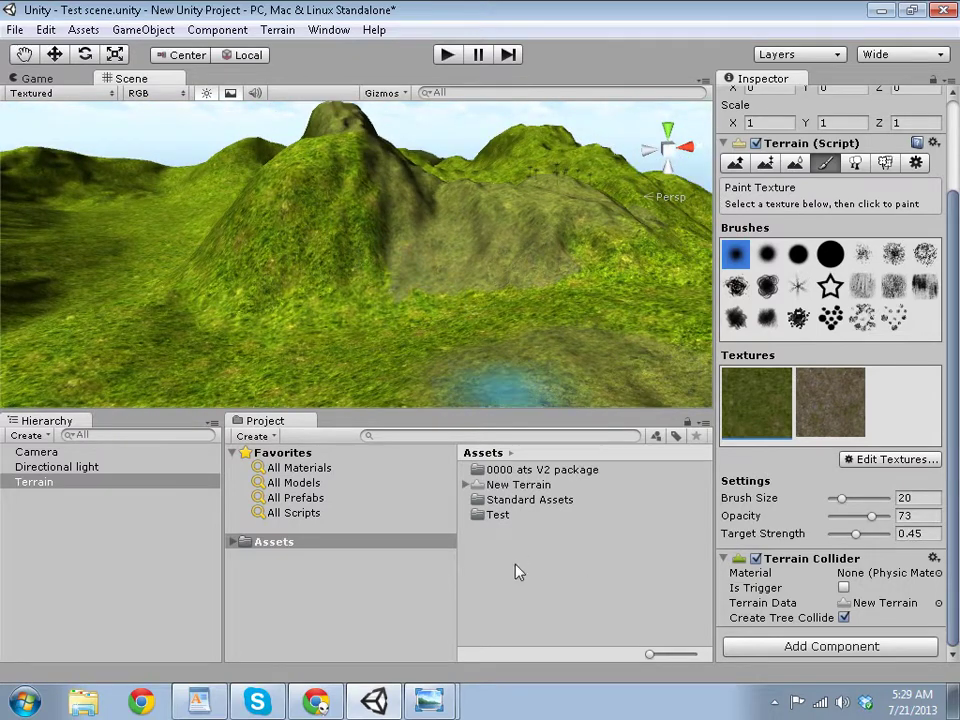
pyautogui.click(234, 542)
pyautogui.click(325, 571)
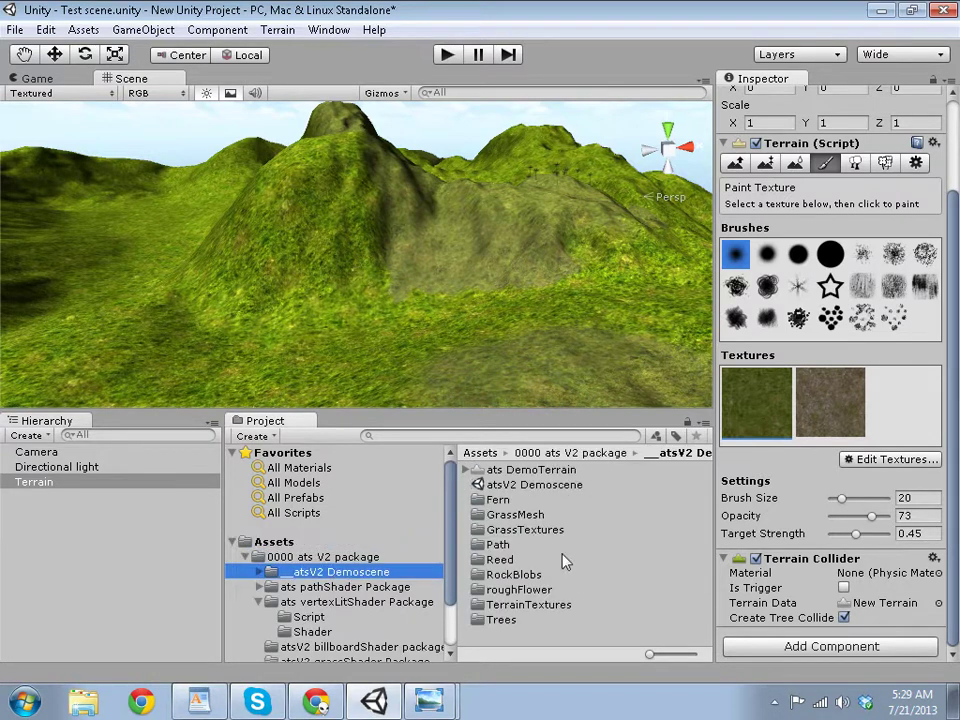
# Load the atsV2 Demoscene scene, saving the Test scene when prompted.
pyautogui.doubleClick(543, 487)
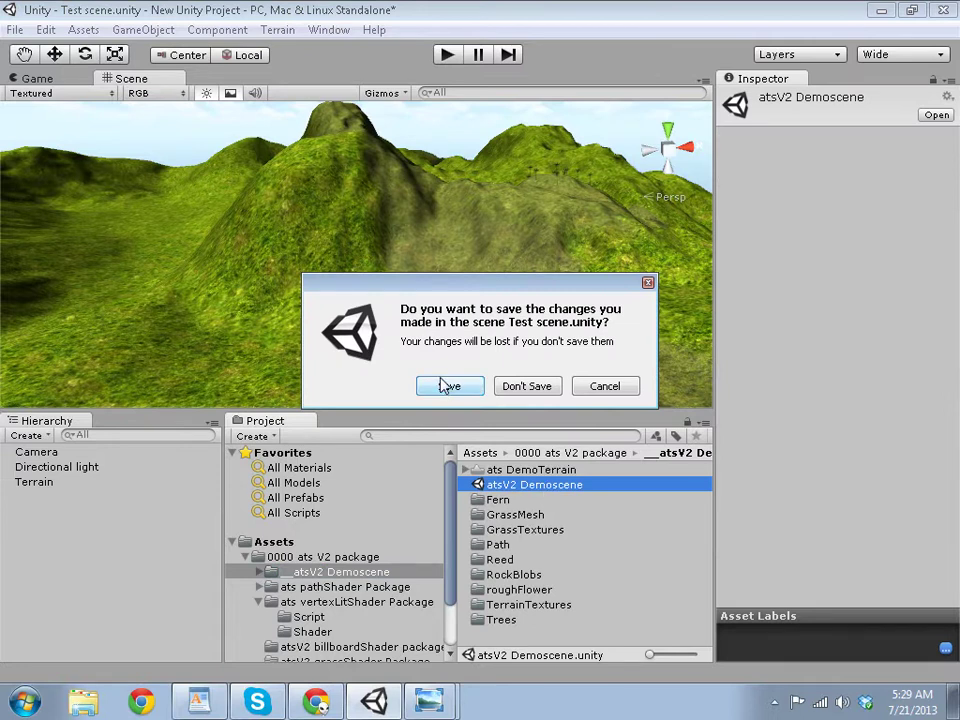
pyautogui.click(444, 388)
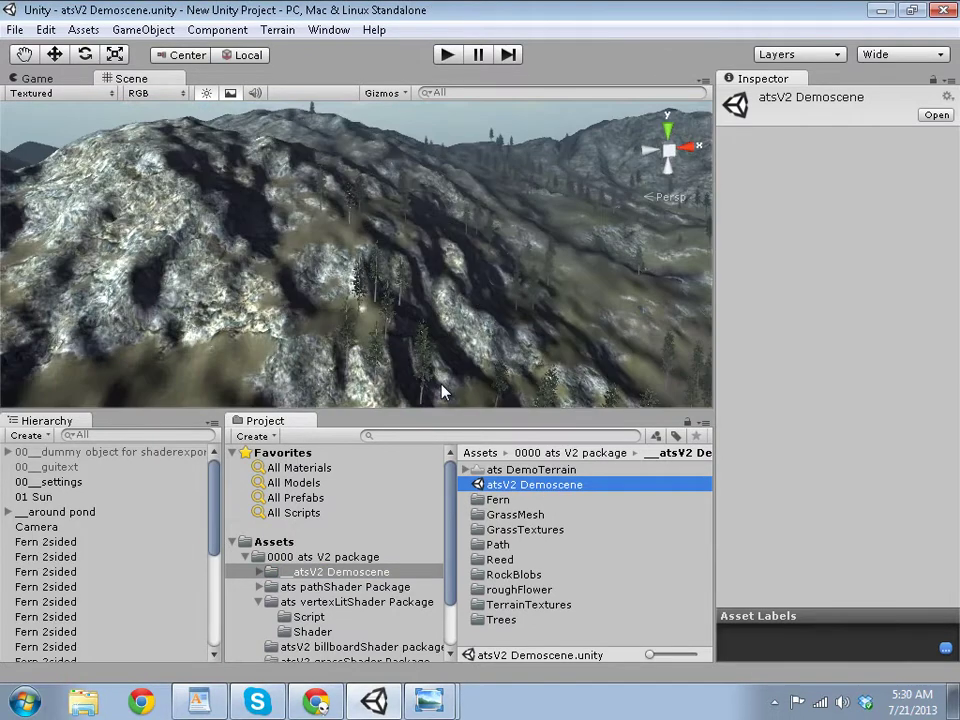
pyautogui.click(316, 557)
pyautogui.click(335, 571)
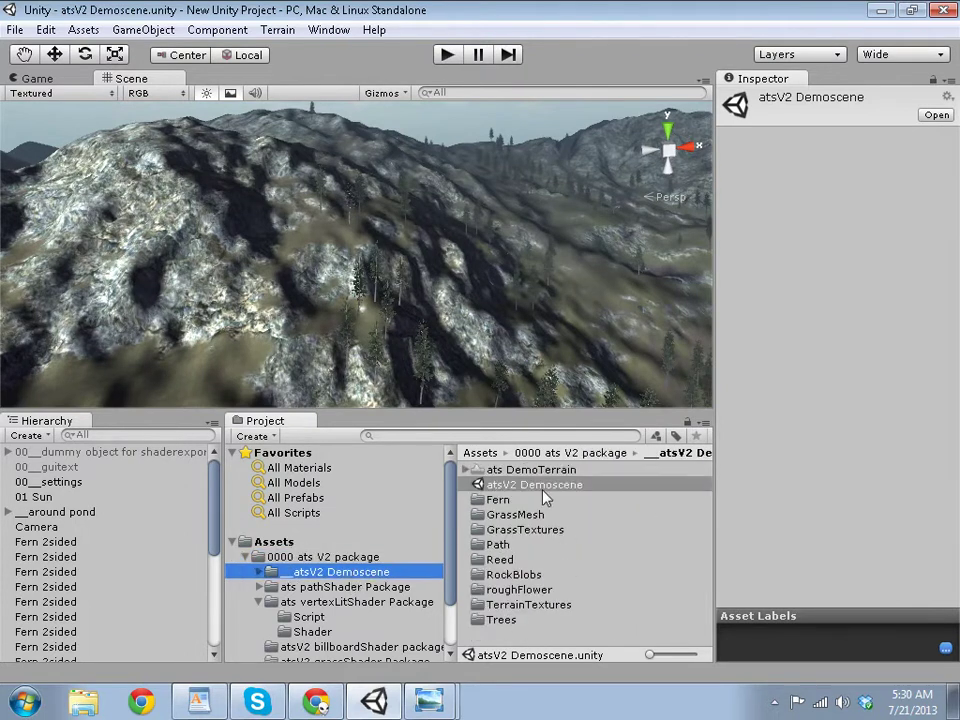
pyautogui.click(534, 486)
# Preview the demo terrain in play mode, then fly the scene camera toward the valley.
pyautogui.moveTo(402, 369); pyautogui.dragTo(470, 150, button='right')
pyautogui.click(447, 54)
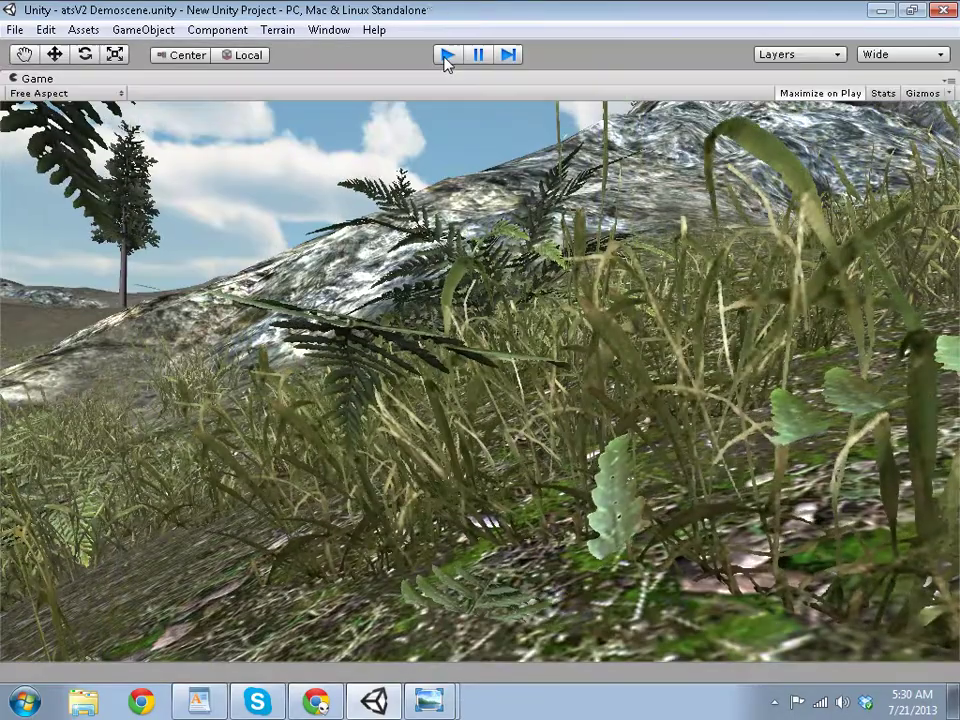
pyautogui.click(447, 55)
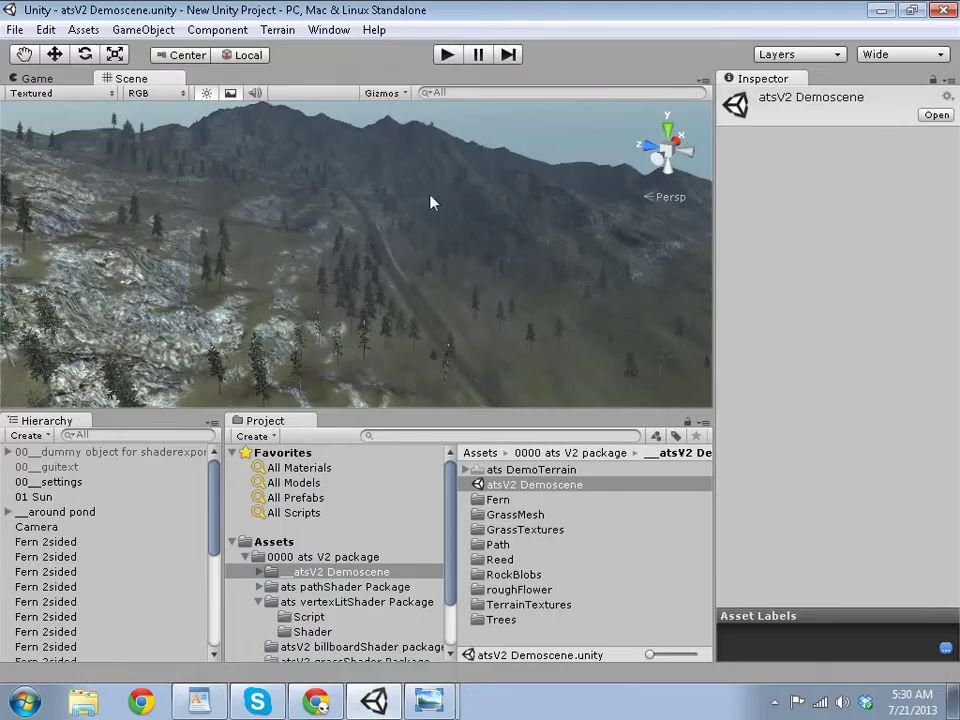
pyautogui.moveTo(429, 204); pyautogui.dragTo(710, 240, button='right')
pyautogui.moveTo(809, 249); pyautogui.dragTo(335, 467, button='right')
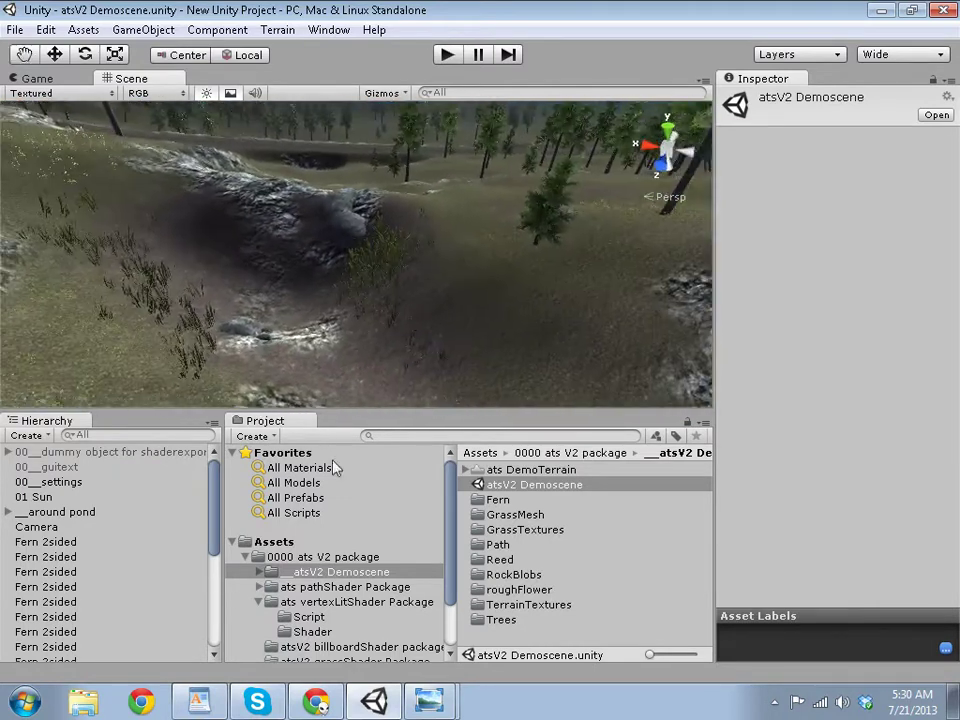
# Open the Test scene from Assets/Test and frame its Terrain in view.
pyautogui.click(290, 542)
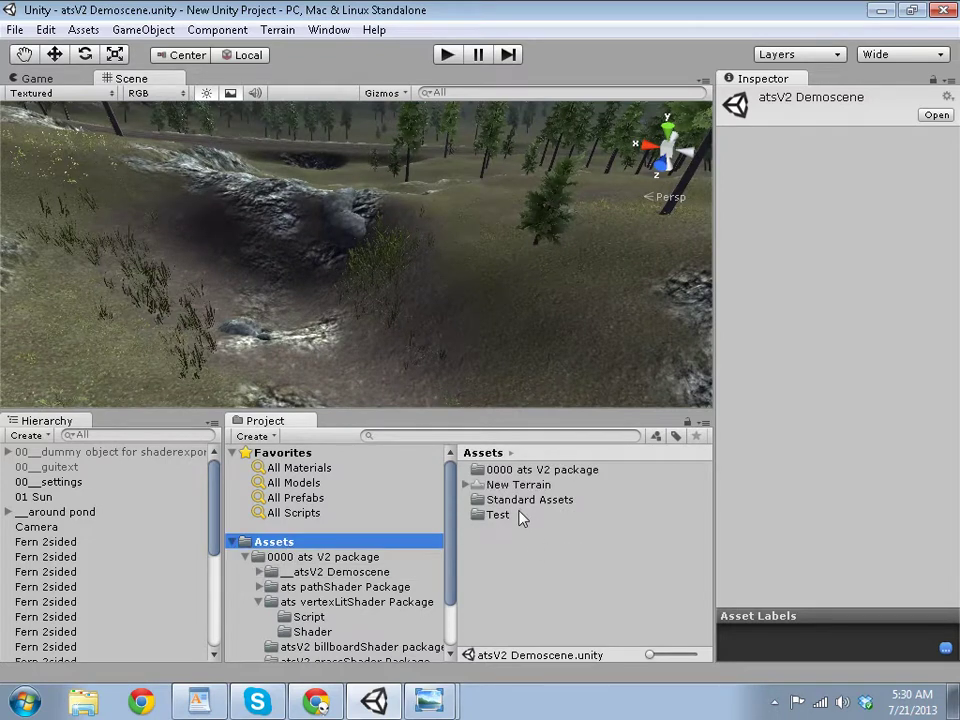
pyautogui.doubleClick(519, 515)
pyautogui.doubleClick(519, 470)
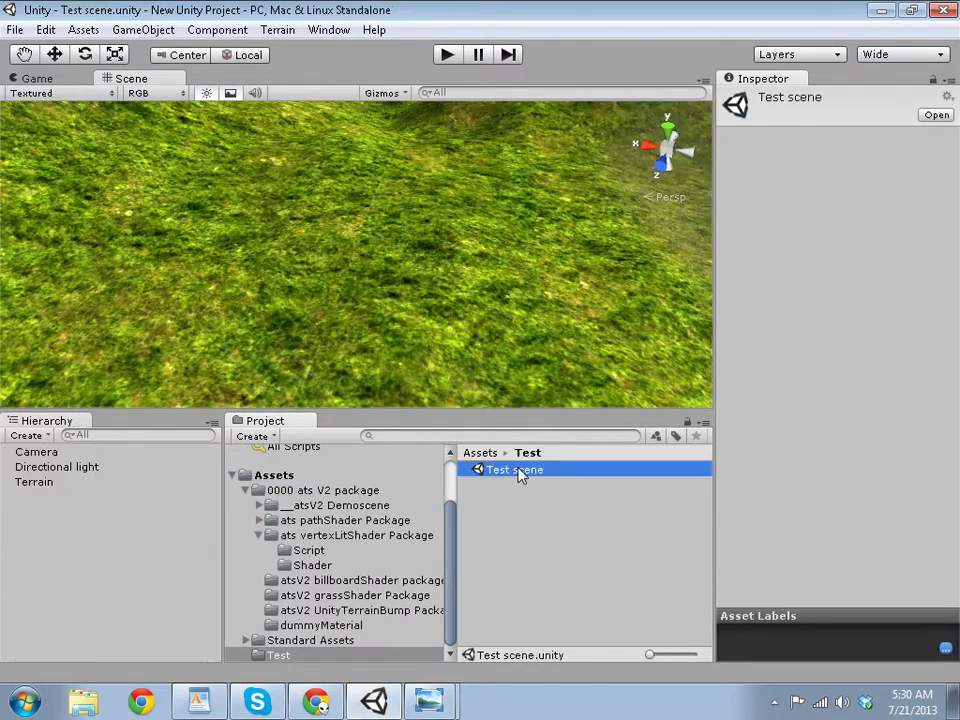
pyautogui.doubleClick(90, 489)
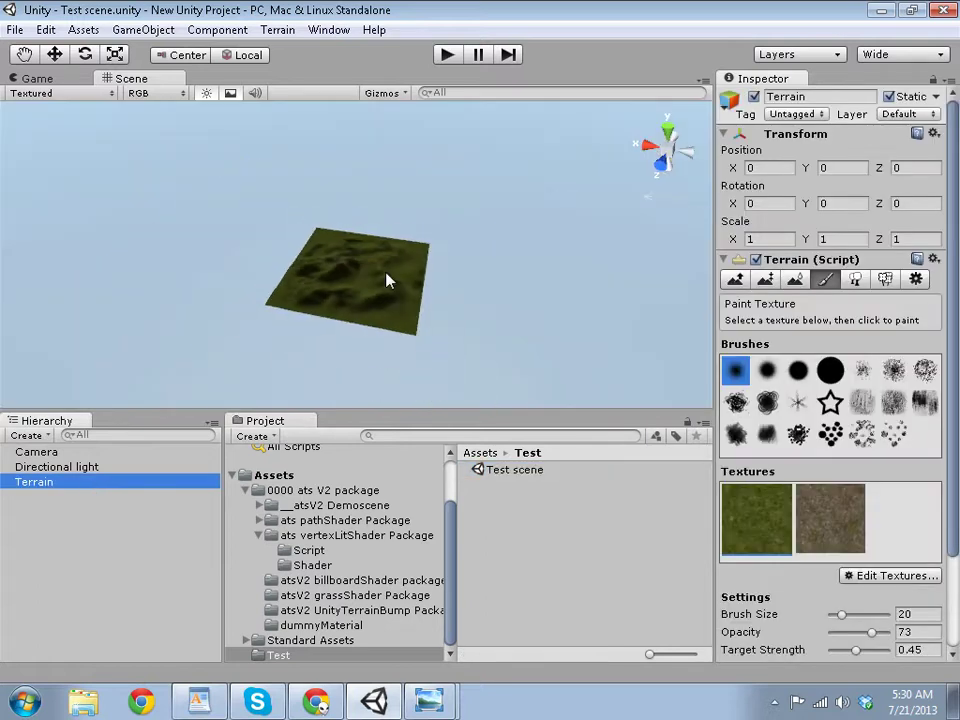
pyautogui.scroll(3, 386, 283)
pyautogui.scroll(10, 394, 300)
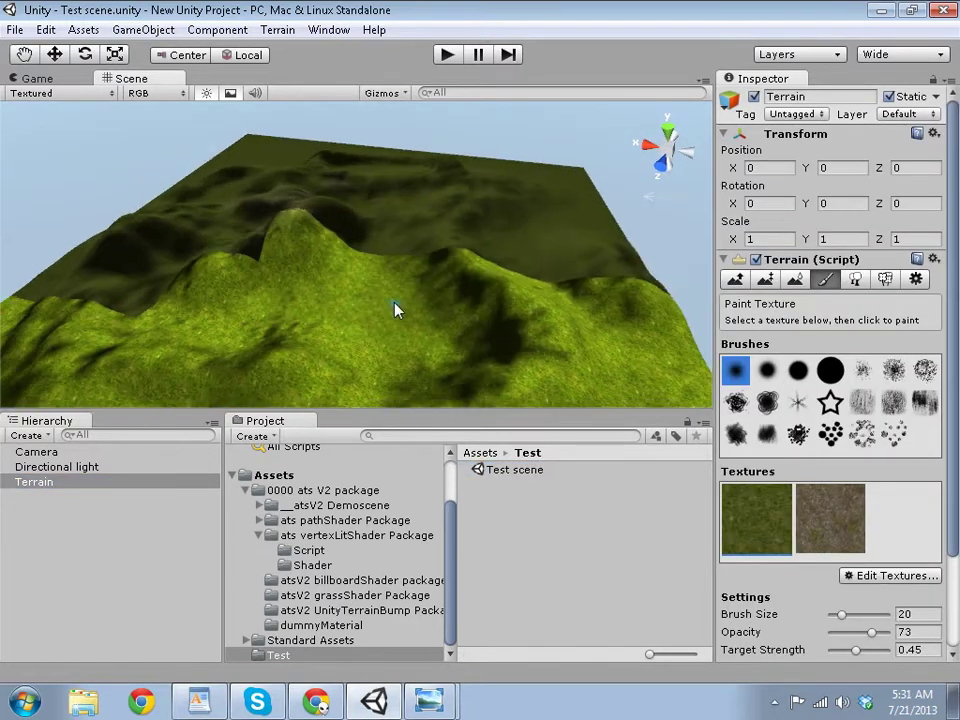
pyautogui.keyDown('alt'); pyautogui.moveTo(395, 310); pyautogui.dragTo(490, 280); pyautogui.keyUp('alt')
pyautogui.scroll(-5, 957, 470)
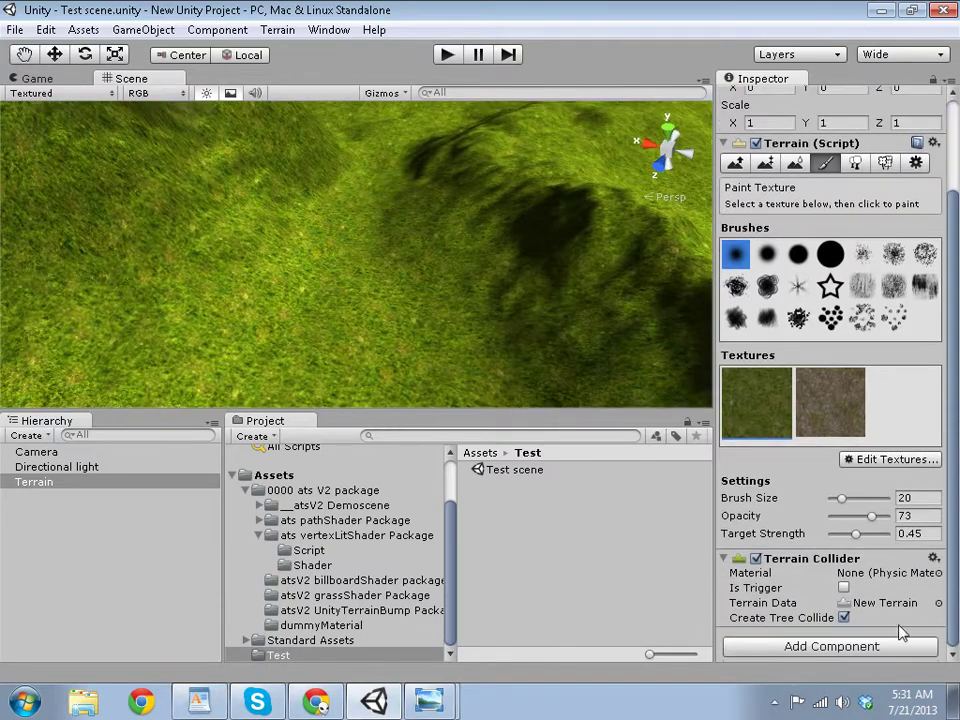
# Add the Custom Terrain Script Ats V2 component to the Terrain via a 'cust' search.
pyautogui.click(815, 646)
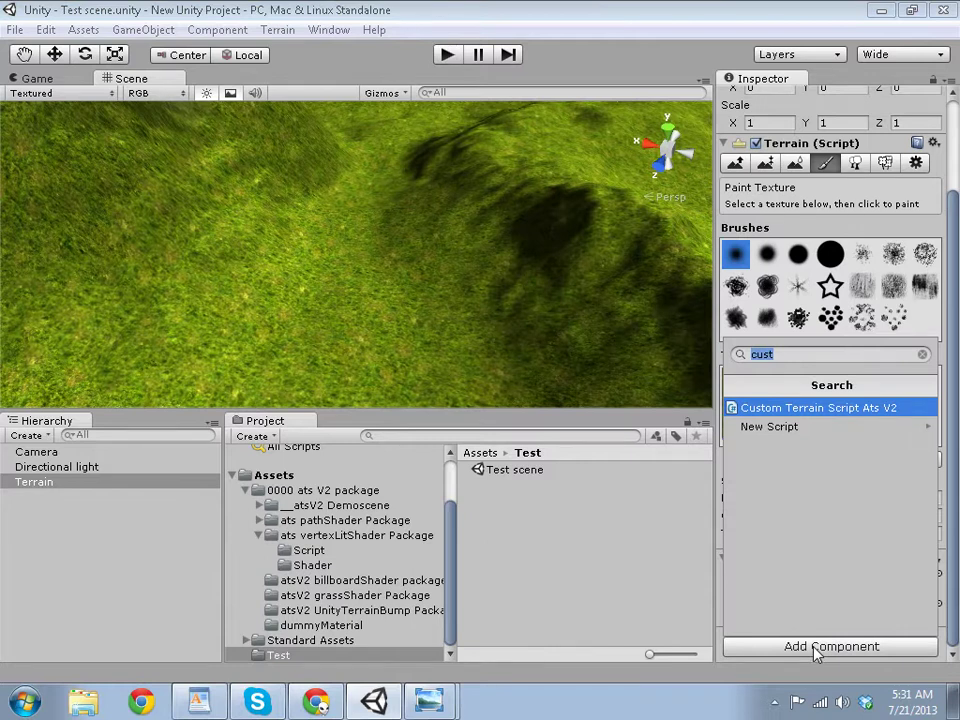
pyautogui.click(817, 648)
pyautogui.click(810, 648)
pyautogui.write('cust')
pyautogui.press('Return')
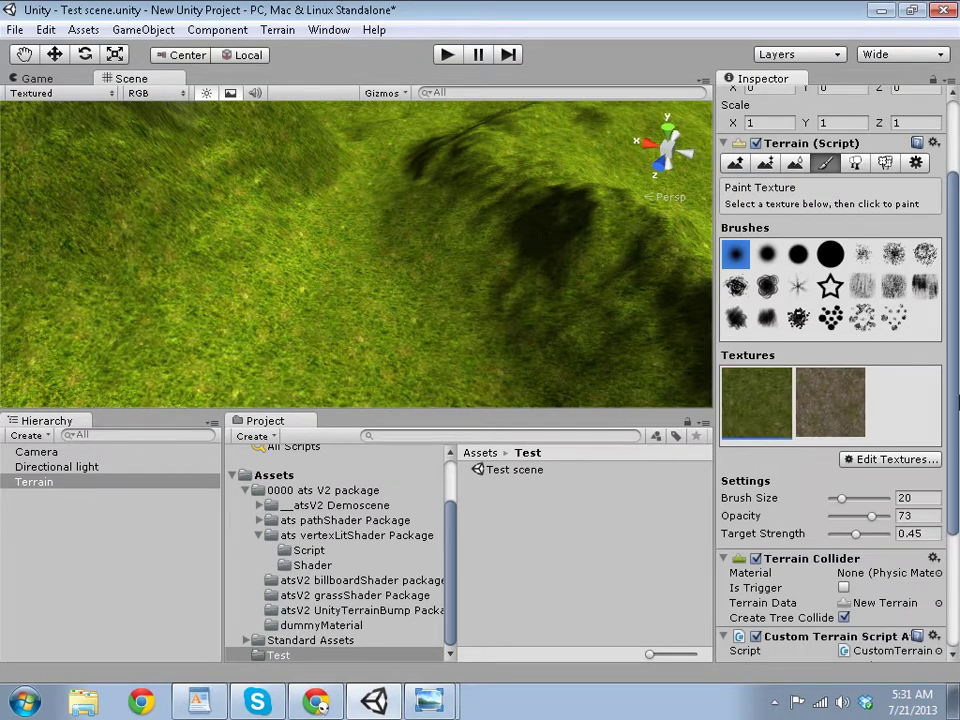
pyautogui.moveTo(955, 395); pyautogui.dragTo(953, 568)
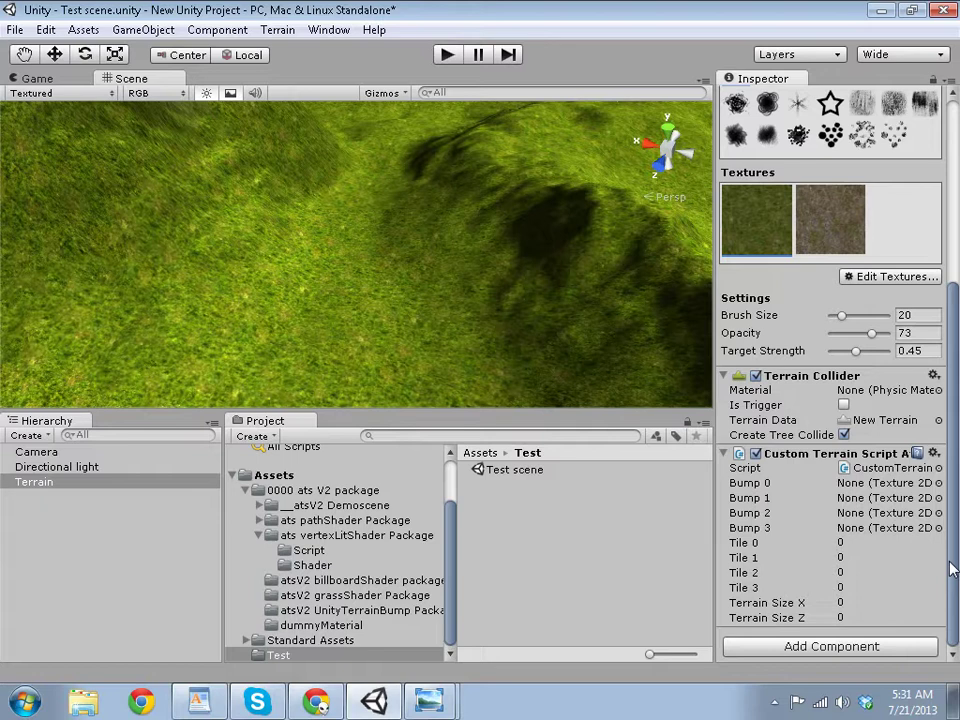
# Assign the forst_1024 and ground_1024 normal maps to Bump 0 and Bump 1.
pyautogui.click(772, 487)
pyautogui.click(917, 497)
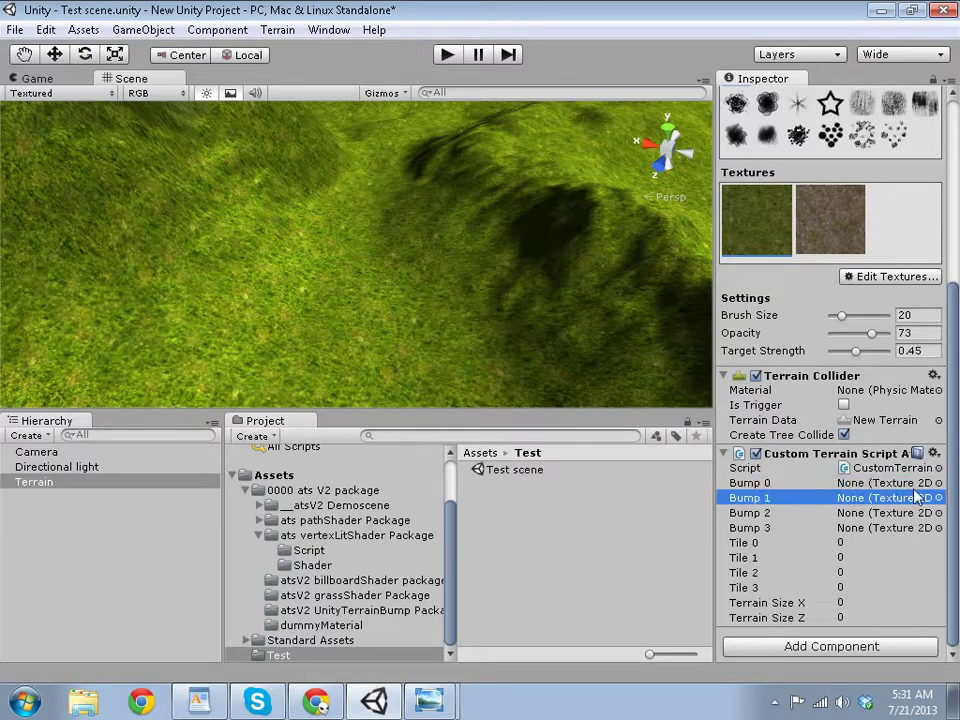
pyautogui.click(940, 492)
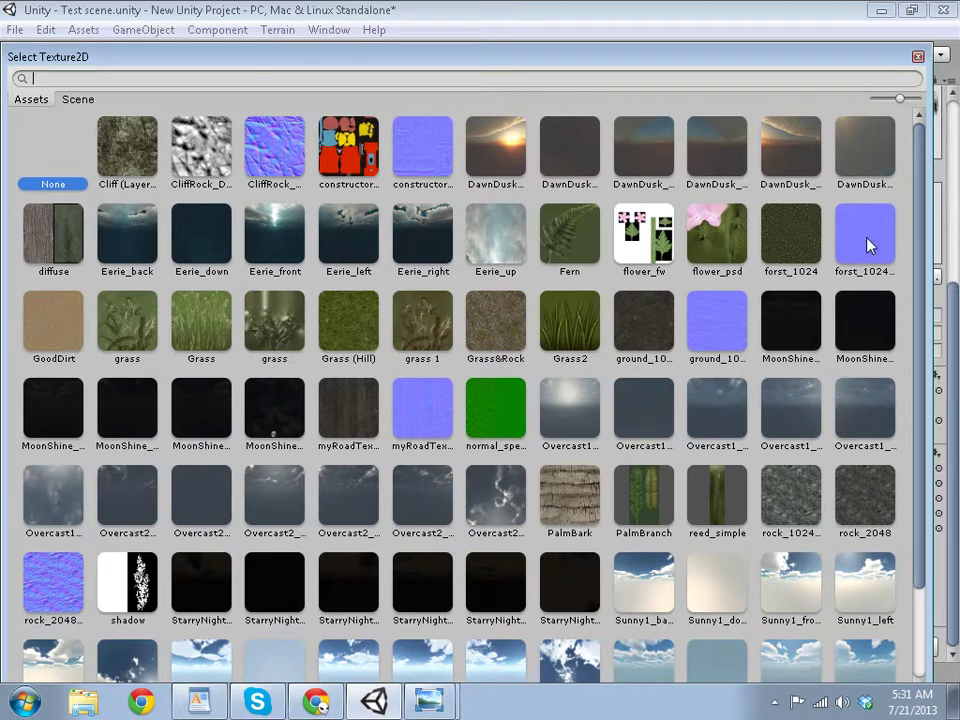
pyautogui.doubleClick(866, 245)
pyautogui.click(938, 497)
pyautogui.doubleClick(729, 330)
# Assign the rock_2048 and myRoadTexture normal maps to Bump 2 and Bump 3.
pyautogui.click(937, 513)
pyautogui.doubleClick(52, 580)
pyautogui.click(938, 528)
pyautogui.scroll(-3, 447, 519)
pyautogui.doubleClick(437, 327)
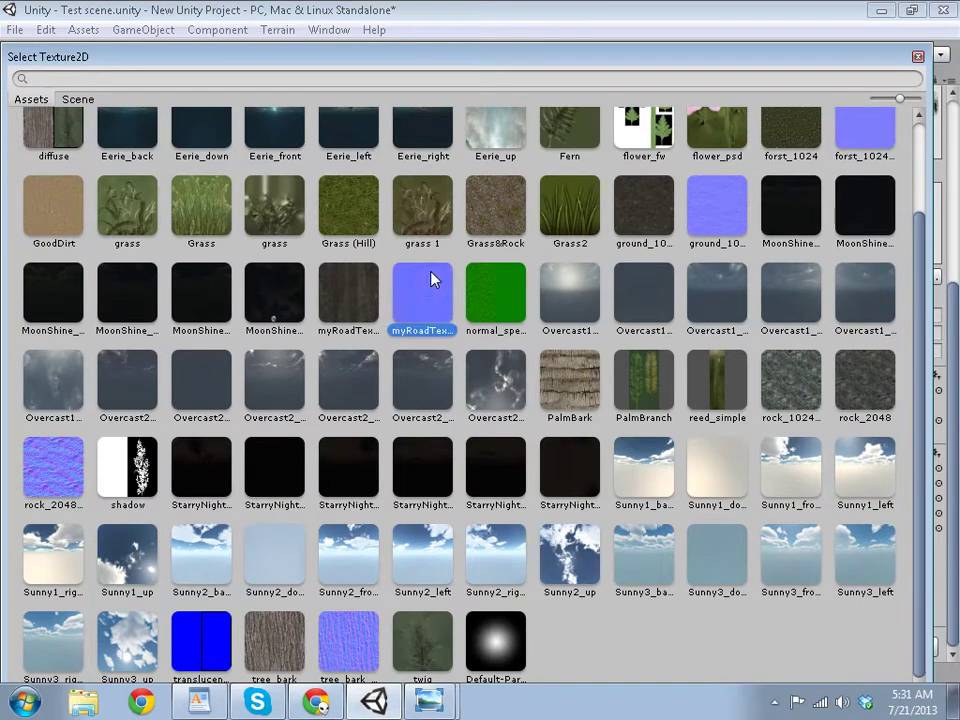
# Orbit the terrain view and switch between the Smooth Height and Paint Height tools.
pyautogui.keyDown('alt'); pyautogui.moveTo(431, 274); pyautogui.dragTo(512, 293); pyautogui.keyUp('alt')
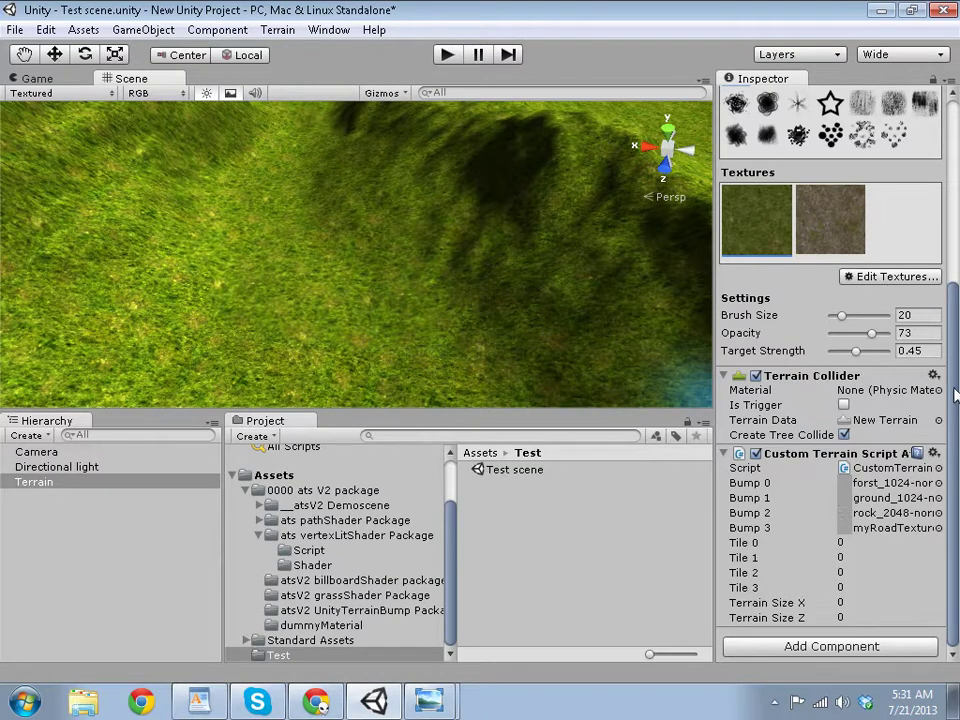
pyautogui.scroll(5, 955, 393)
pyautogui.click(796, 189)
pyautogui.click(770, 192)
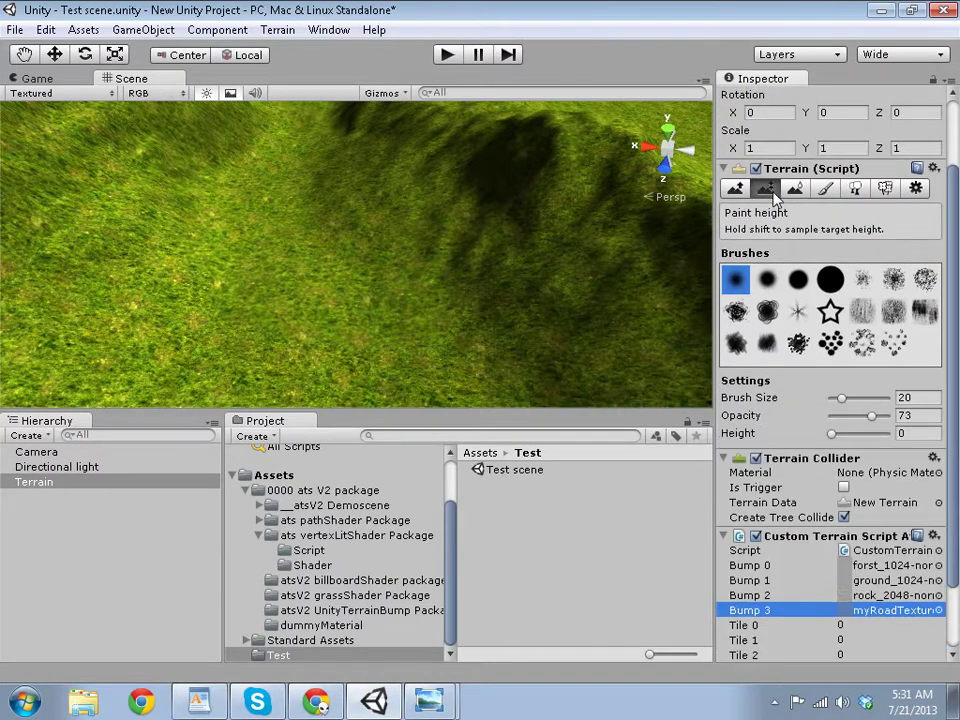
# Raise large ridges across the terrain with Raise/Lower Terrain and a size-40 brush.
pyautogui.click(798, 343)
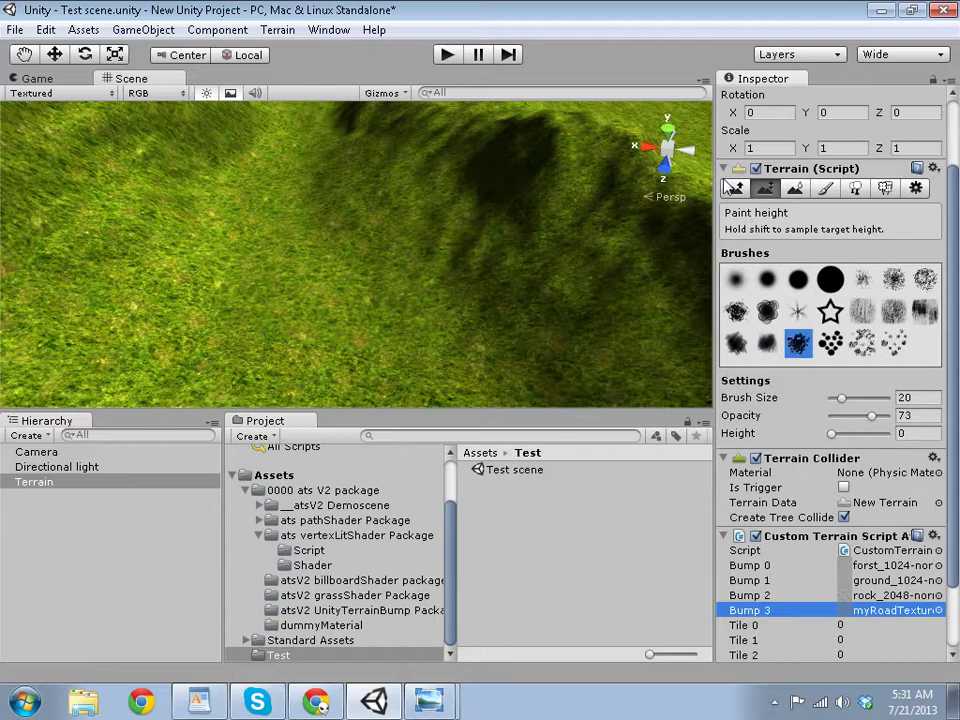
pyautogui.click(735, 188)
pyautogui.scroll(-5, 364, 246)
pyautogui.scroll(2, 364, 246)
pyautogui.click(766, 343)
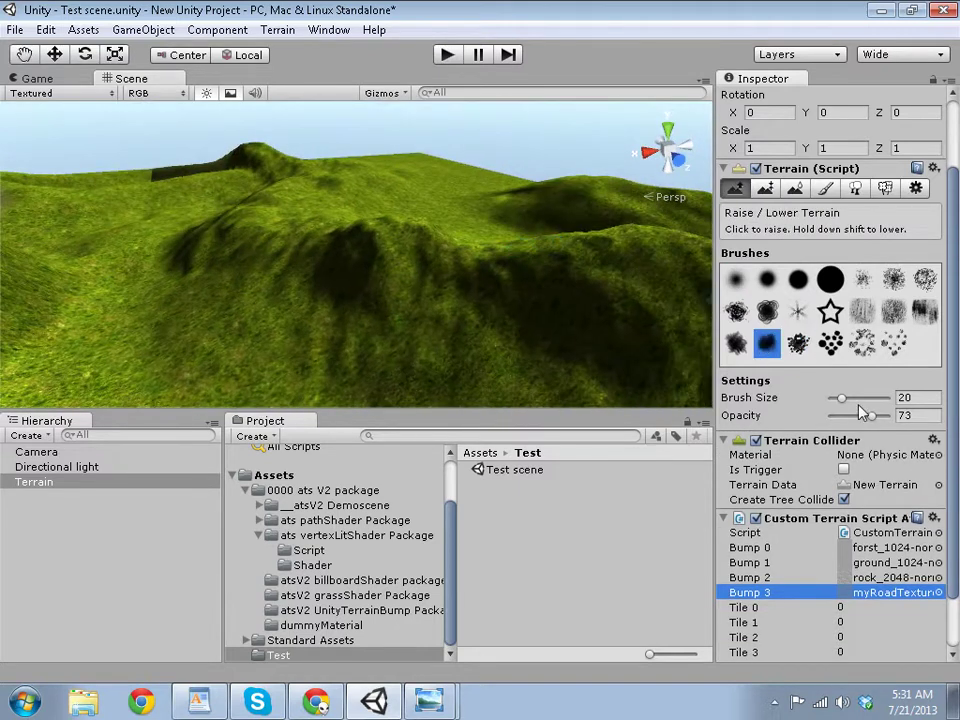
pyautogui.moveTo(845, 399); pyautogui.dragTo(855, 399)
pyautogui.moveTo(369, 300)
pyautogui.mouseDown()
pyautogui.moveTo(186, 250)
pyautogui.moveTo(264, 316)
pyautogui.moveTo(388, 274)
pyautogui.moveTo(532, 314)
pyautogui.moveTo(525, 207)
pyautogui.mouseUp()
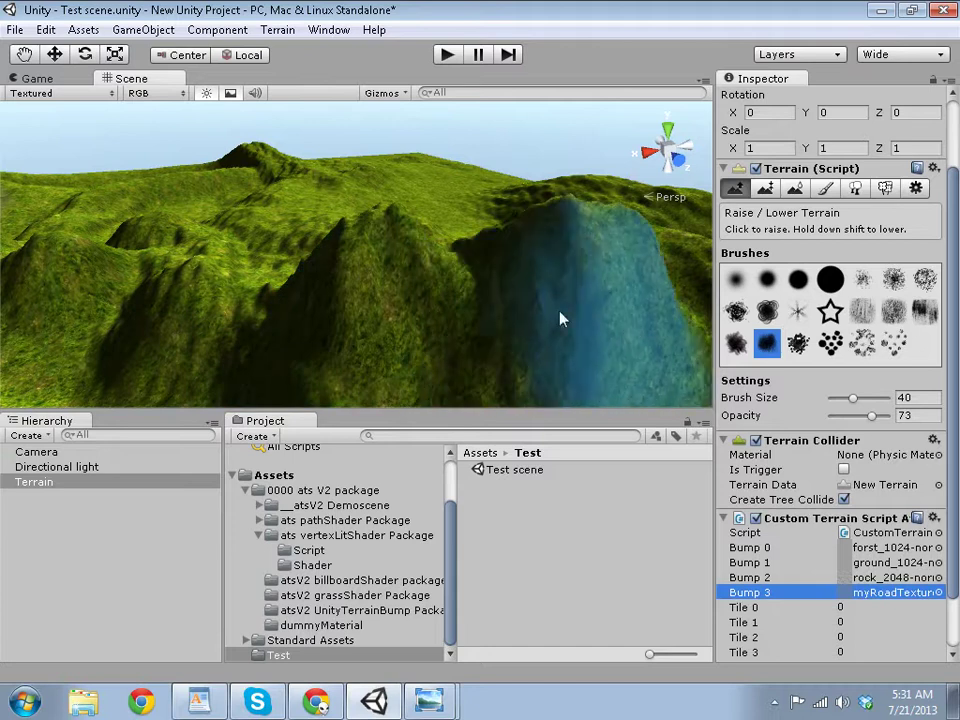
# View the terrain through the Game camera with the Stats overlay shown.
pyautogui.click(37, 79)
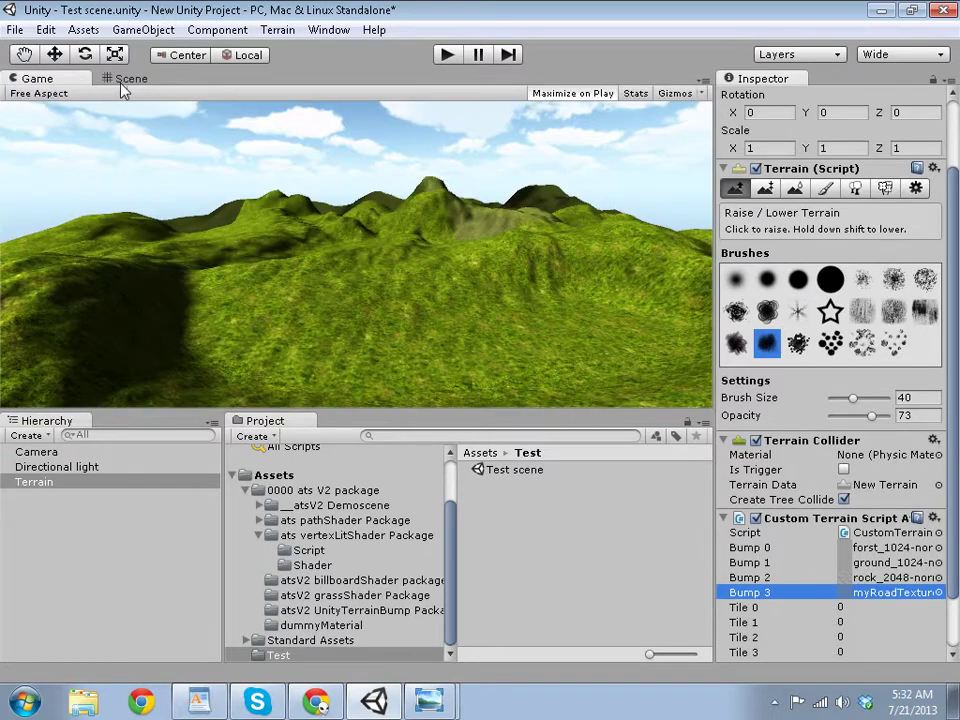
pyautogui.click(122, 80)
pyautogui.click(58, 80)
pyautogui.click(115, 79)
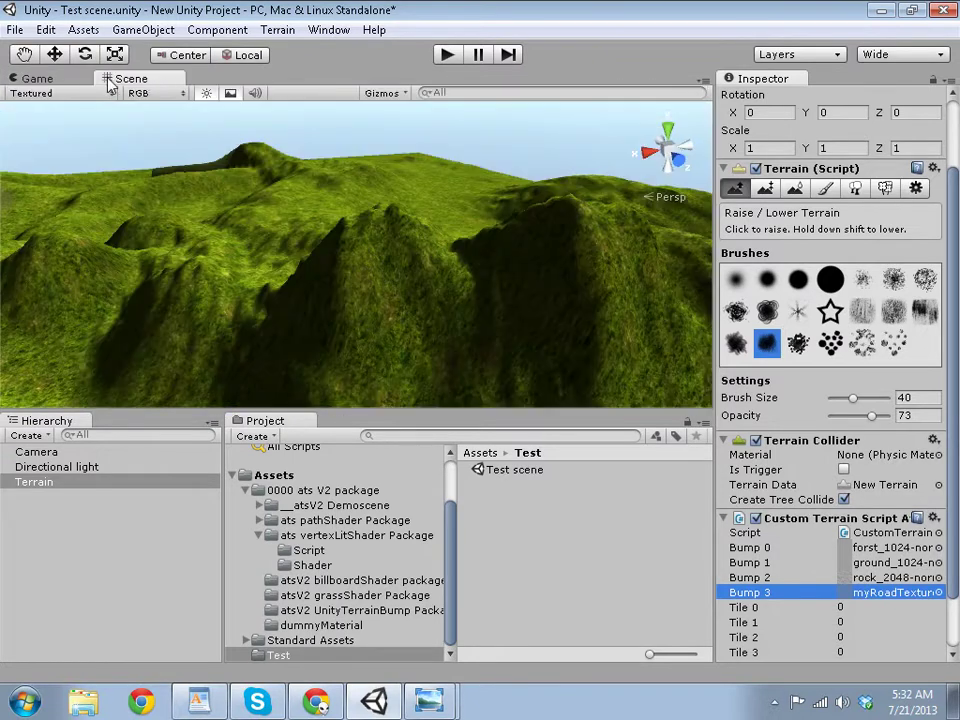
pyautogui.click(35, 79)
pyautogui.click(632, 93)
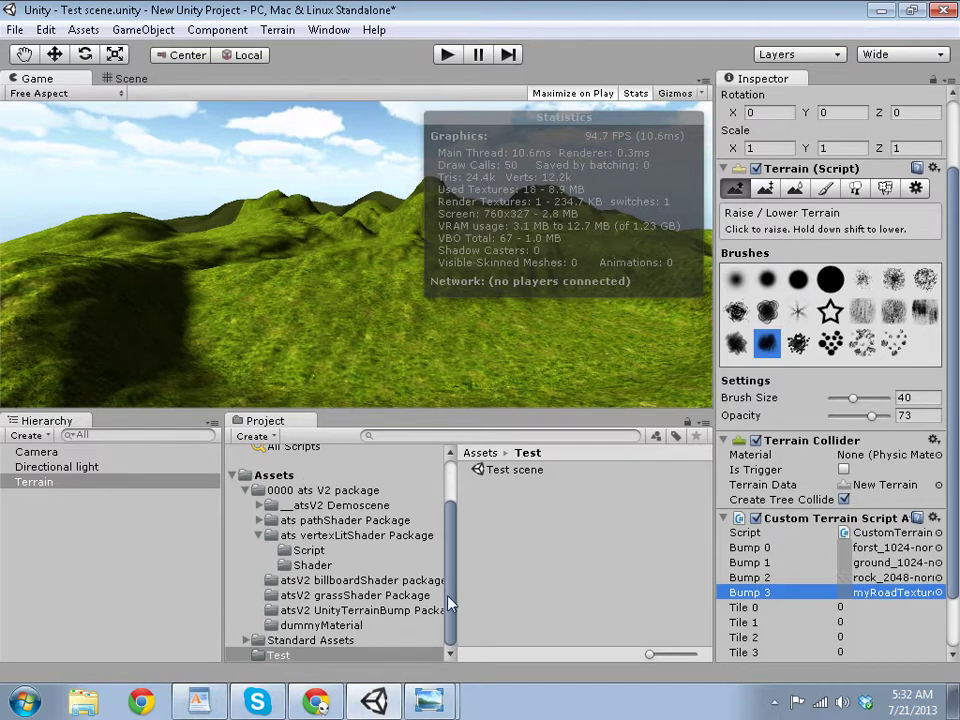
# Drag the First Person Controller prefab from Standard Assets > Character Controllers into the scene.
pyautogui.click(299, 478)
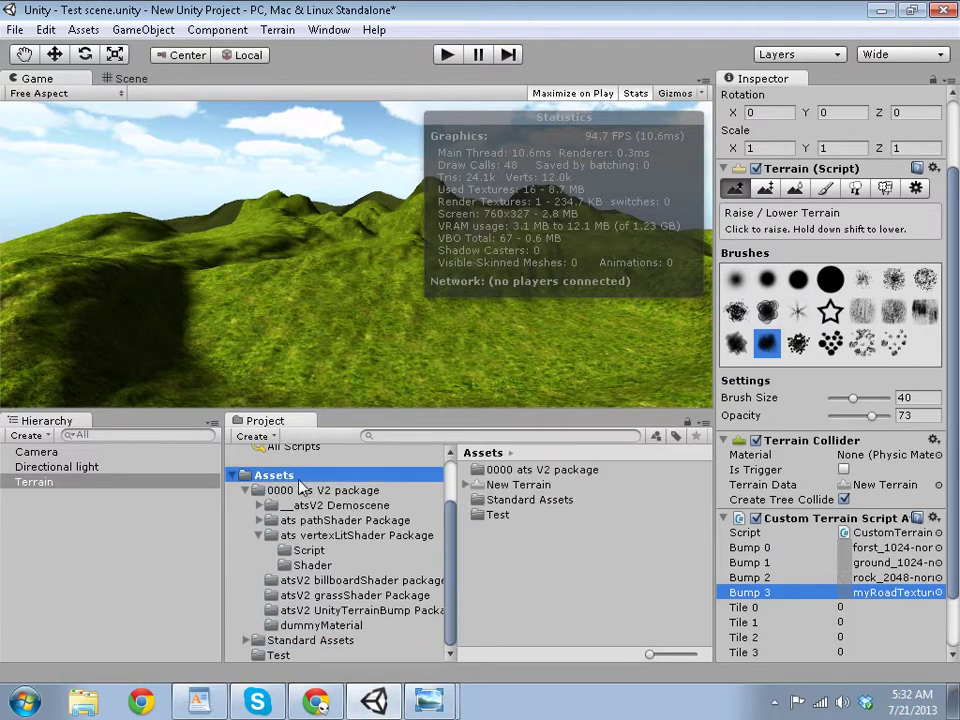
pyautogui.doubleClick(512, 503)
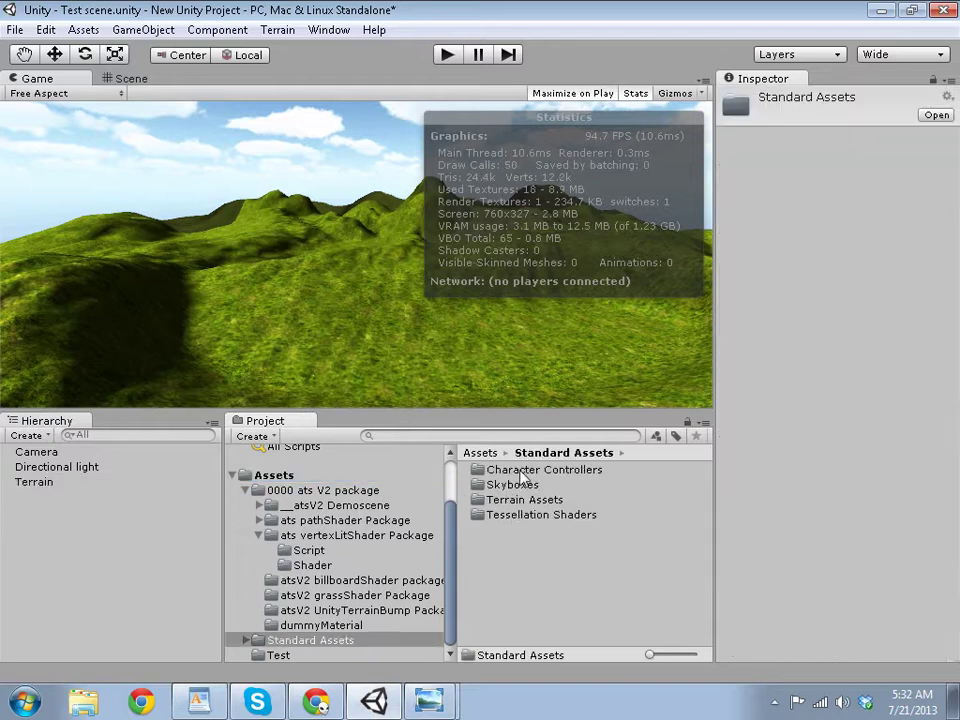
pyautogui.doubleClick(518, 470)
pyautogui.moveTo(522, 488); pyautogui.dragTo(141, 503)
pyautogui.moveTo(145, 550)
pyautogui.mouseDown()
pyautogui.moveTo(150, 621)
pyautogui.moveTo(135, 542)
pyautogui.mouseUp()
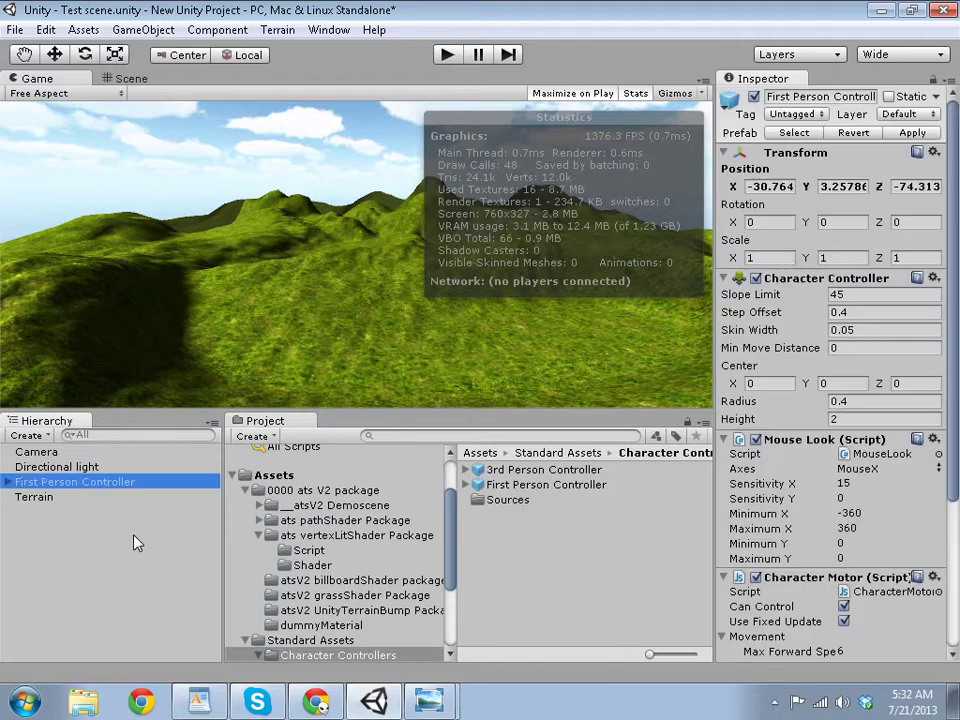
# Frame the controller and orbit the Scene view to see it against the hilly terrain.
pyautogui.click(130, 78)
pyautogui.press('f')
pyautogui.keyDown('alt'); pyautogui.moveTo(240, 180); pyautogui.dragTo(163, 253); pyautogui.keyUp('alt')
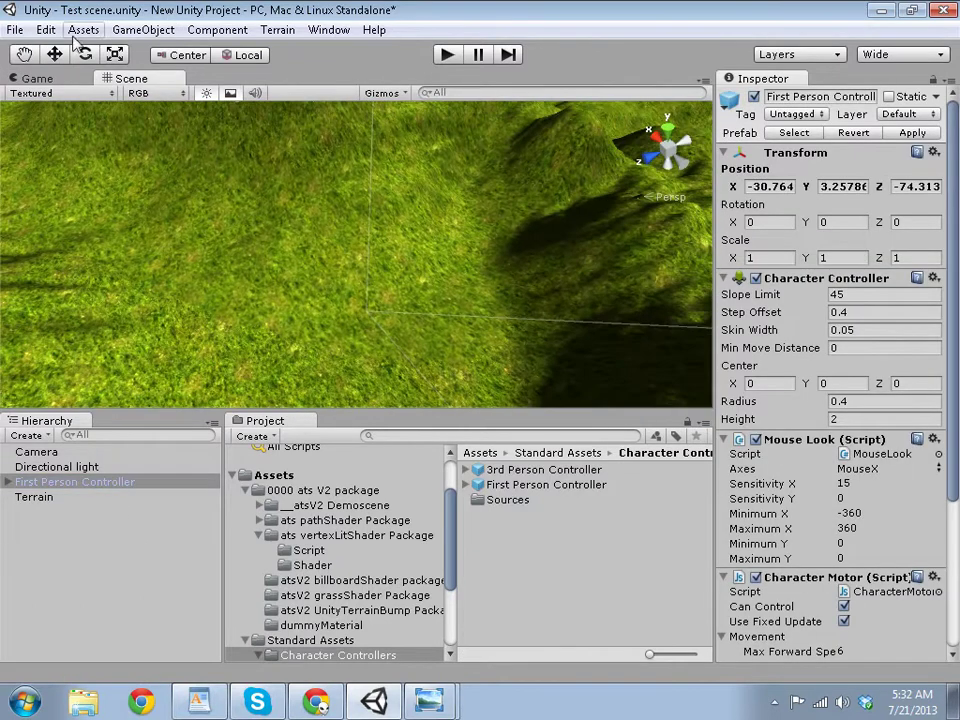
pyautogui.keyDown('alt'); pyautogui.moveTo(268, 253); pyautogui.dragTo(388, 159); pyautogui.keyUp('alt')
pyautogui.doubleClick(94, 483)
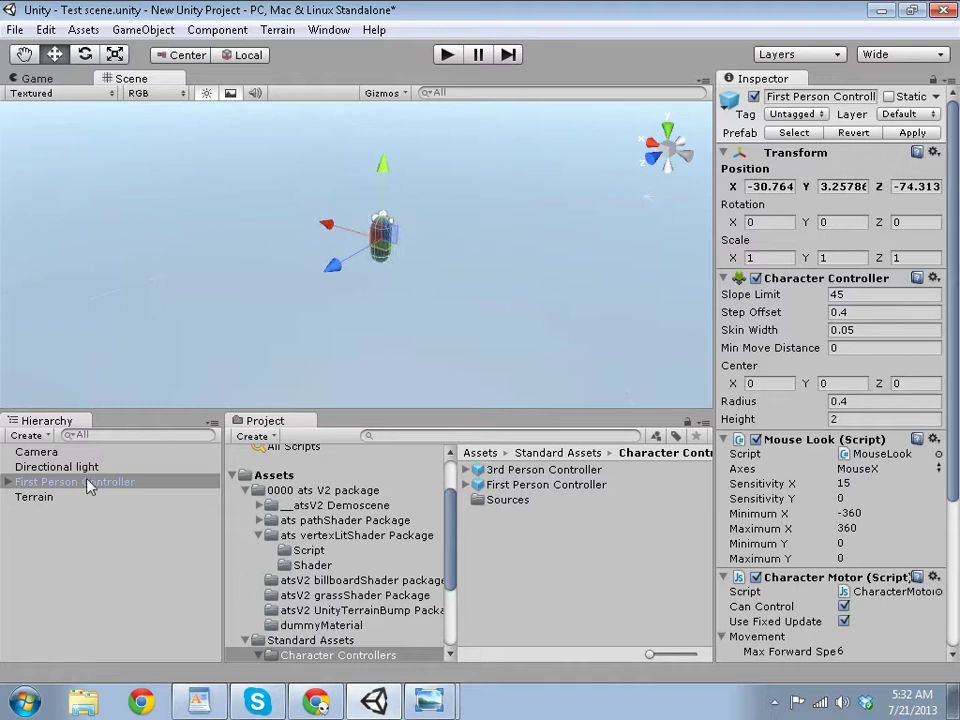
pyautogui.doubleClick(84, 497)
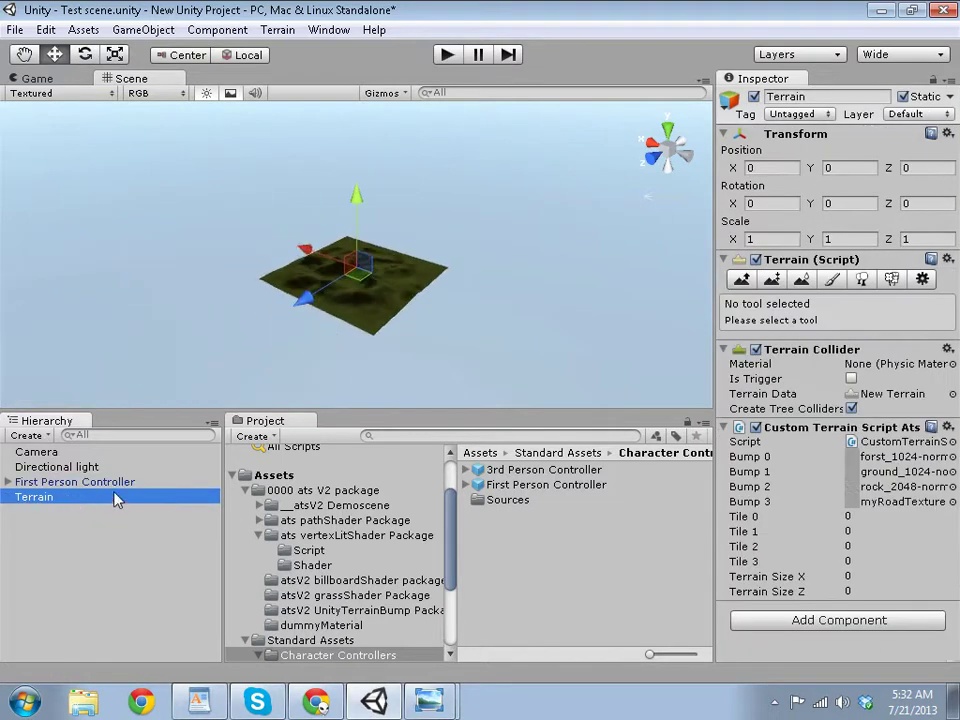
# Move the First Person Controller above the terrain to about X 555.085, Y 417.619, Z 1335.99.
pyautogui.click(75, 482)
pyautogui.moveTo(414, 294); pyautogui.dragTo(372, 240)
pyautogui.moveTo(372, 232); pyautogui.dragTo(369, 195)
pyautogui.press('f')
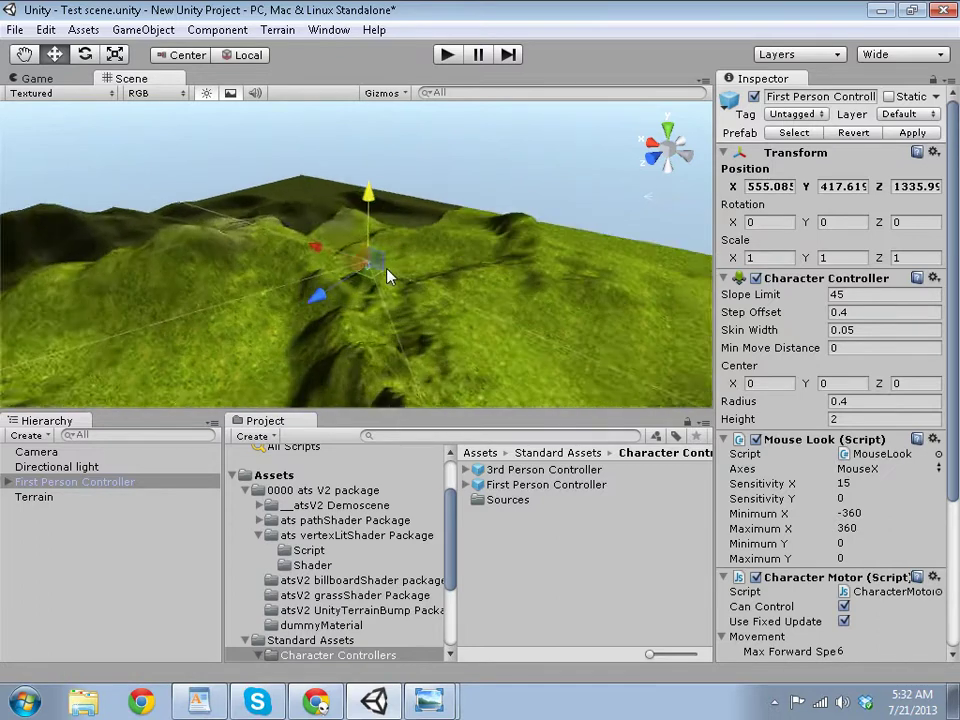
pyautogui.moveTo(389, 276); pyautogui.dragTo(389, 360, button='right')
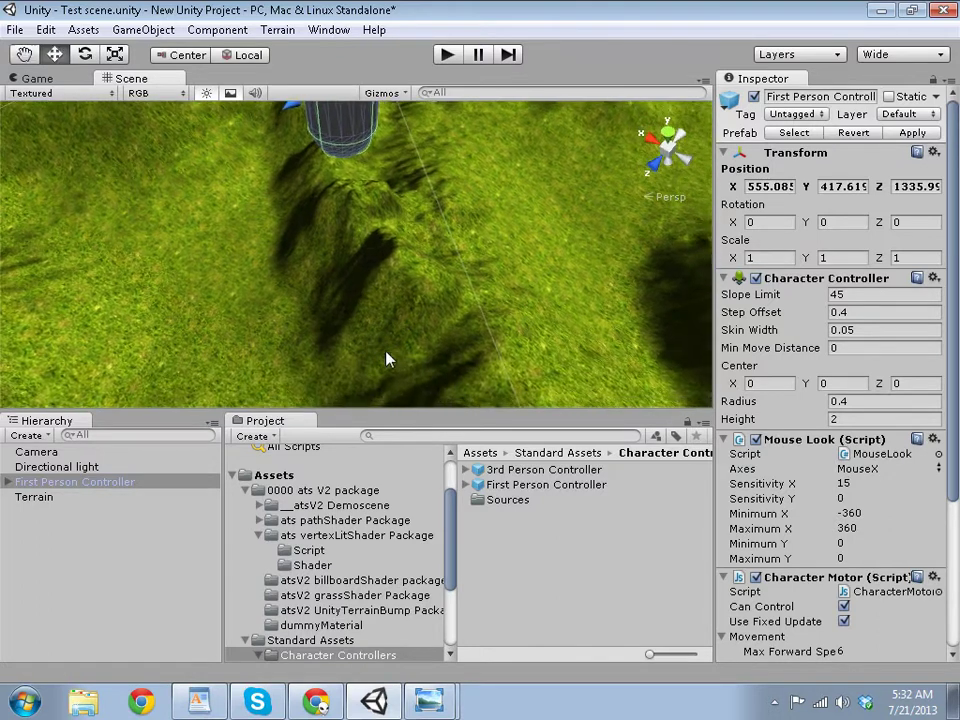
# Run a quick play test, then delete the extra Camera from the scene.
pyautogui.click(446, 56)
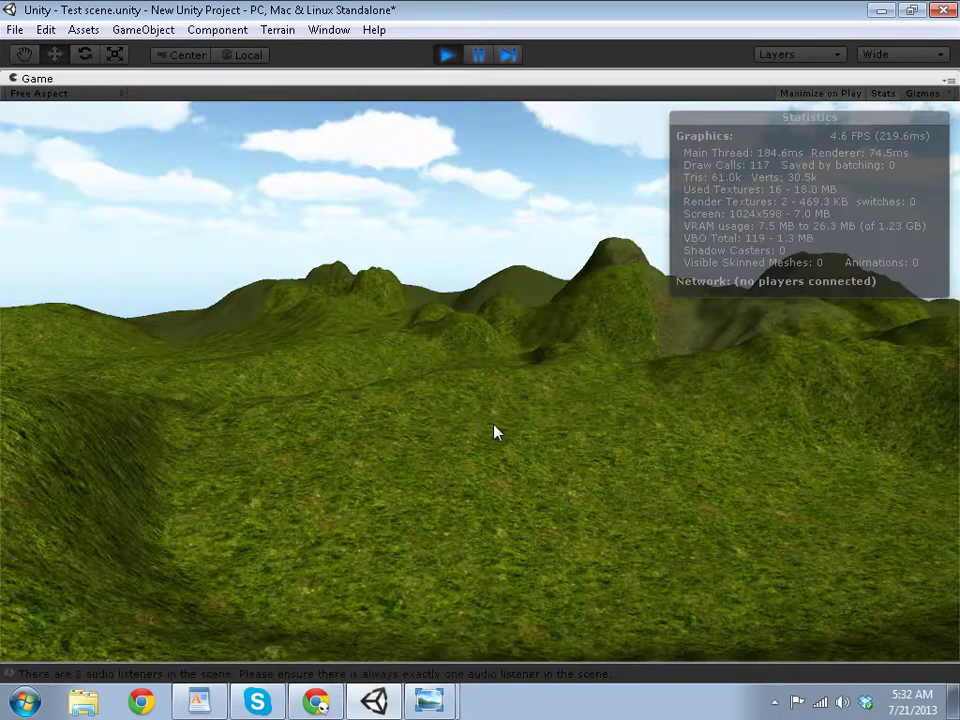
pyautogui.click(446, 56)
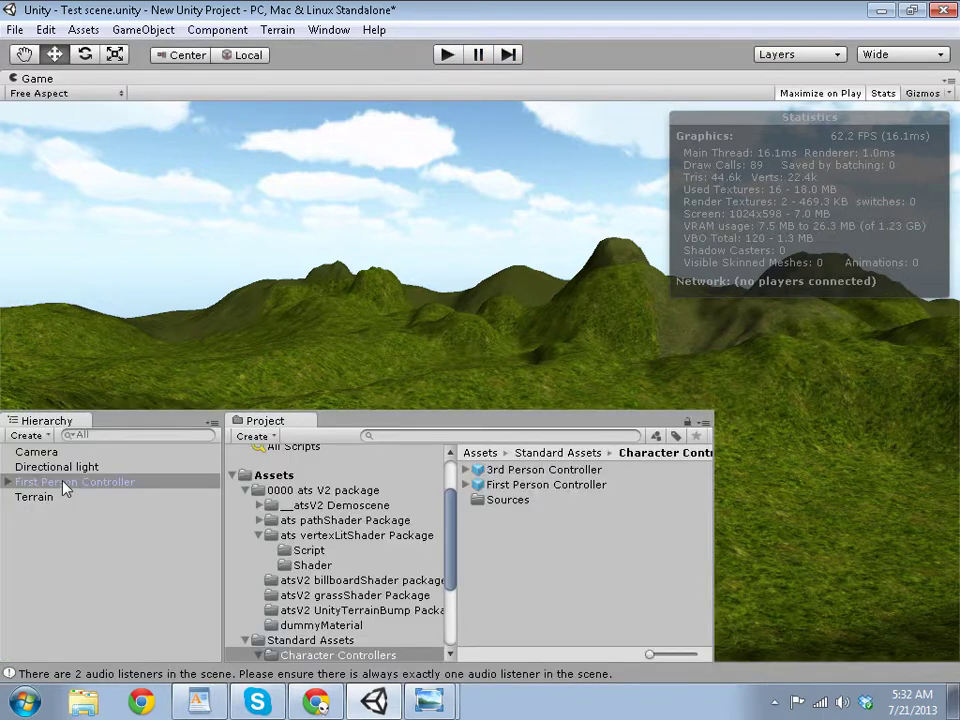
pyautogui.click(70, 454)
pyautogui.rightClick(68, 453)
pyautogui.click(117, 561)
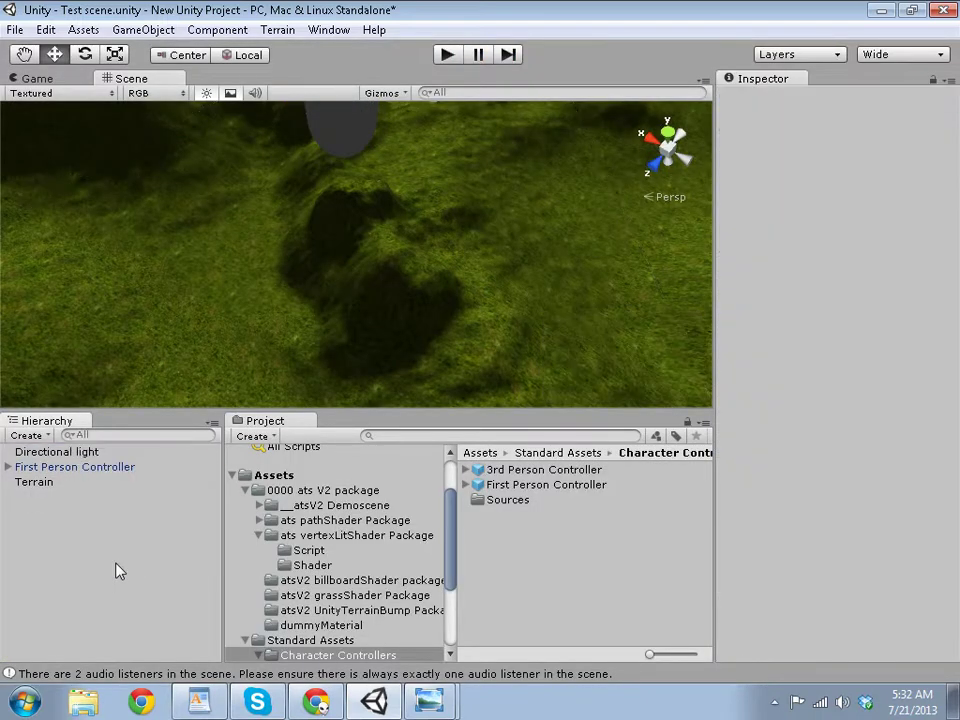
# Frame the First Person Controller at Y 349.418 and test-walk the hills in play mode.
pyautogui.click(100, 468)
pyautogui.doubleClick(100, 468)
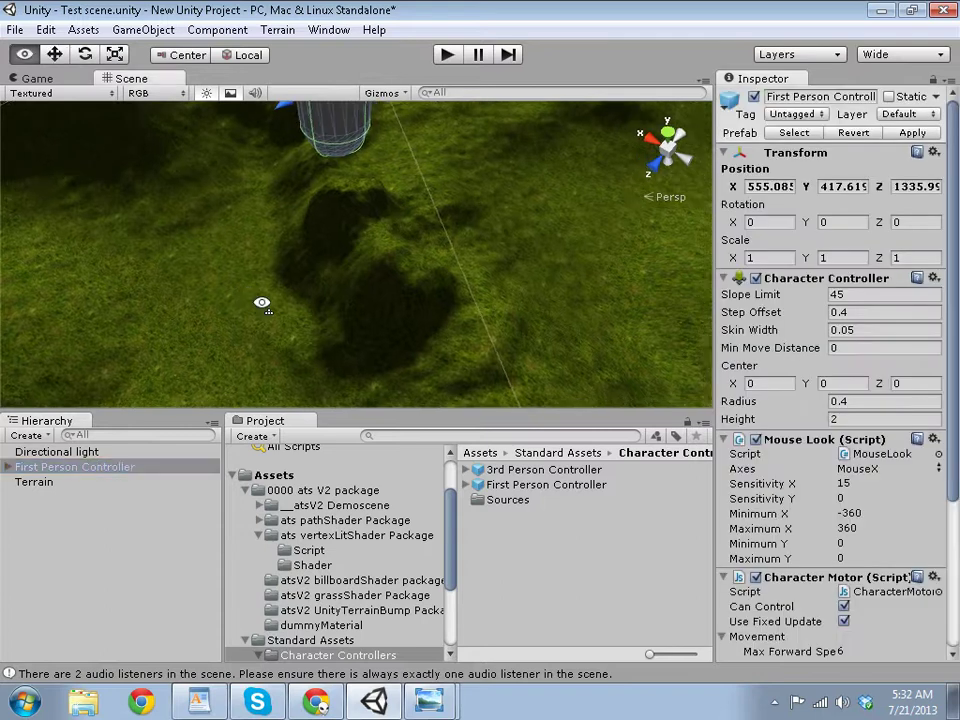
pyautogui.keyDown('alt'); pyautogui.moveTo(261, 305); pyautogui.dragTo(322, 300); pyautogui.keyUp('alt')
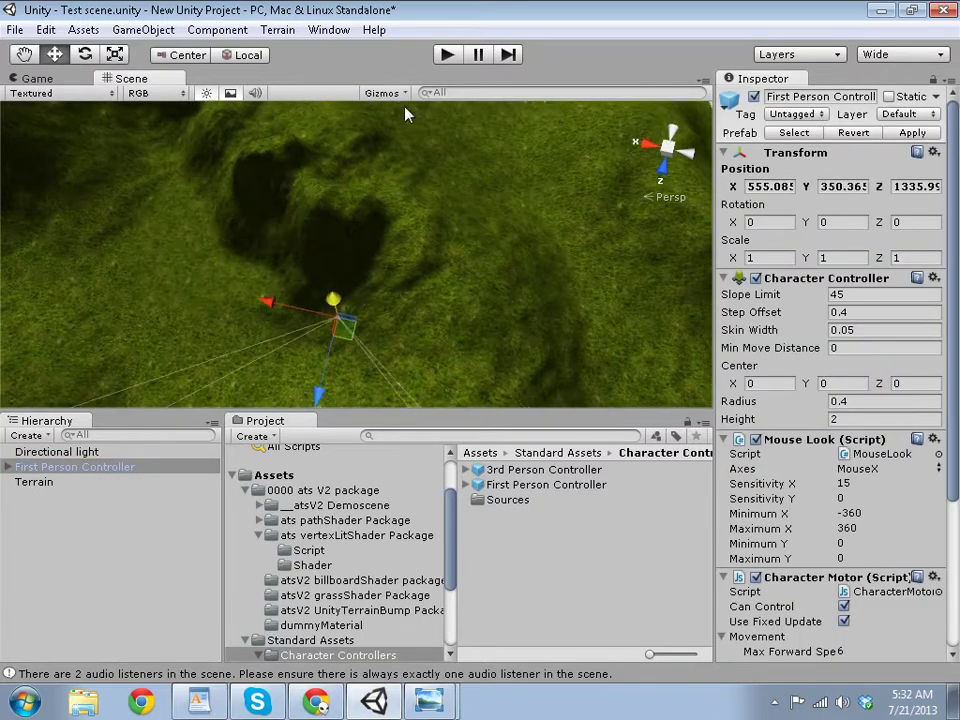
pyautogui.click(447, 54)
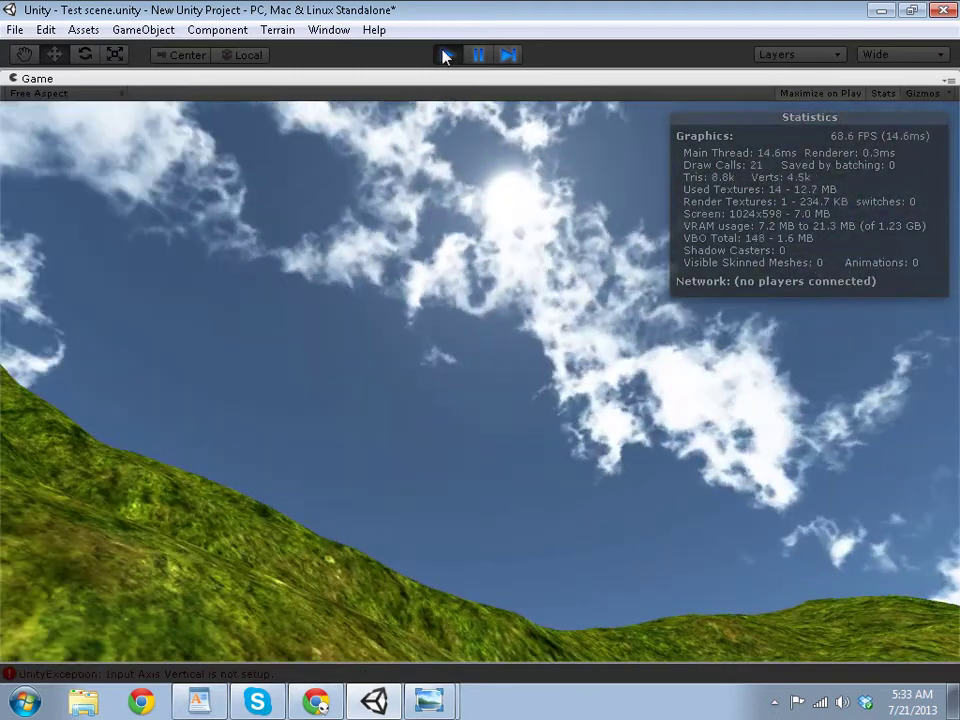
pyautogui.click(446, 56)
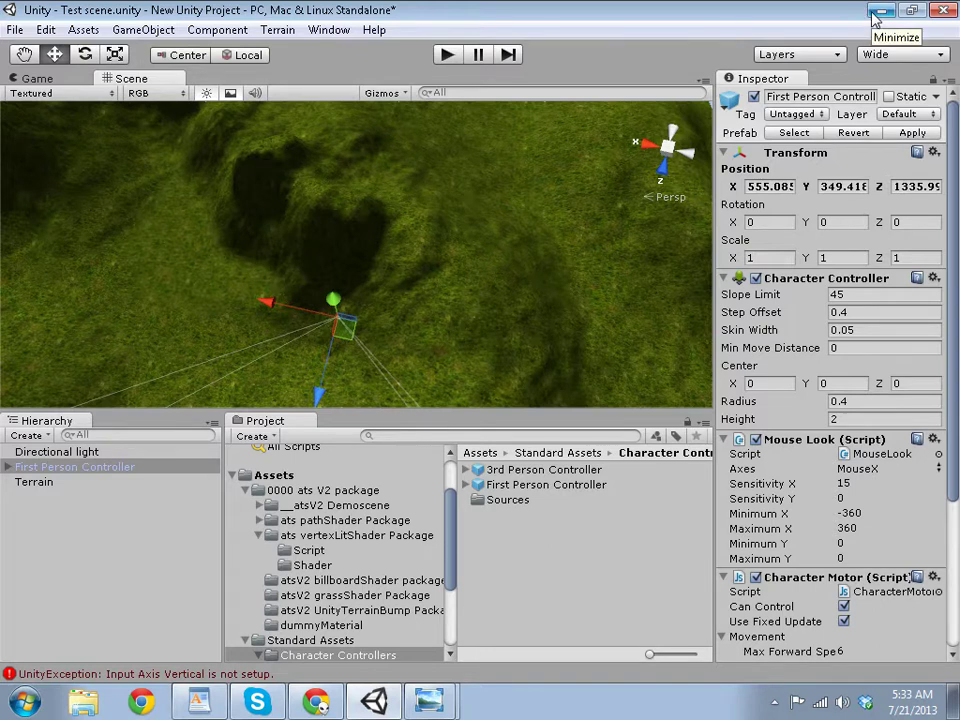
# Minimize Unity and bring up the Advanced terrain shaders – Volume 2 thread in Chrome.
pyautogui.click(877, 12)
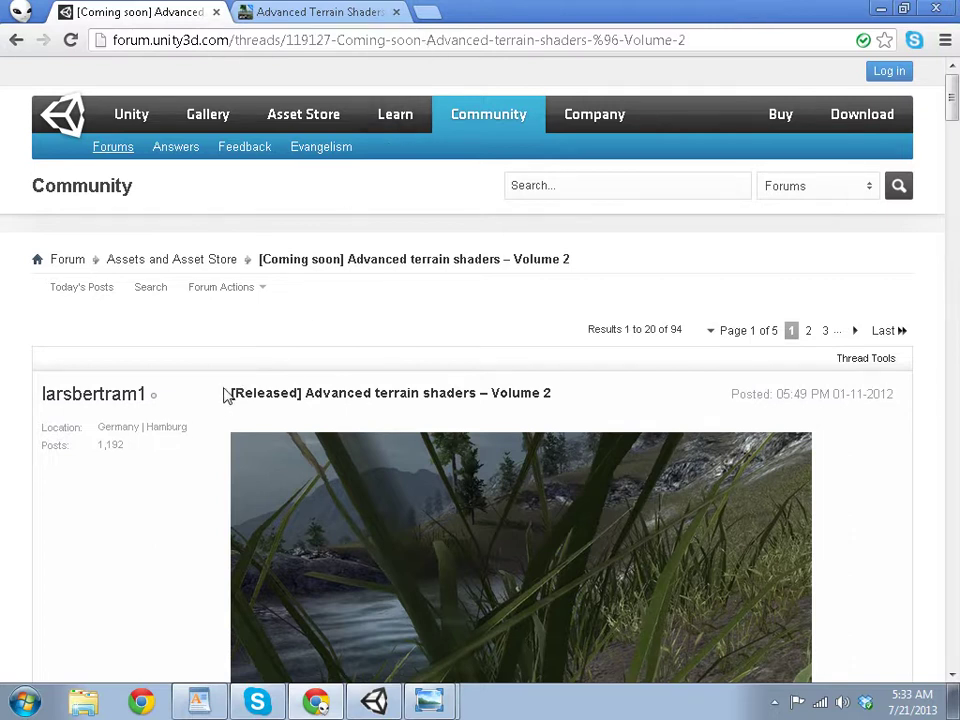
pyautogui.scroll(-7, 230, 395)
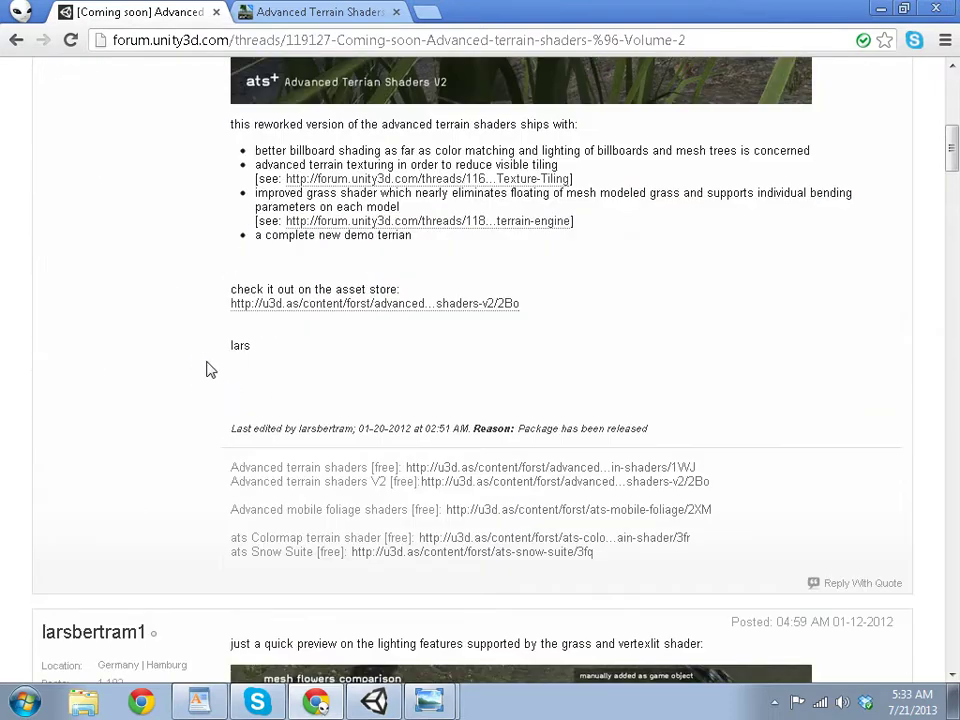
pyautogui.scroll(3, 210, 370)
pyautogui.scroll(-8, 210, 370)
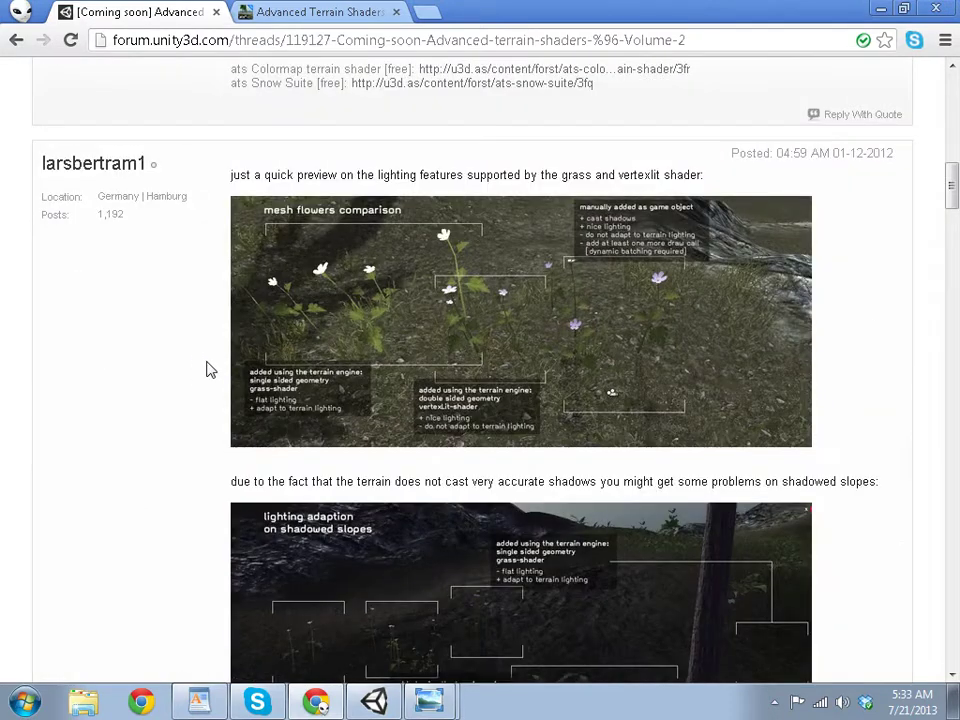
pyautogui.scroll(-2, 208, 369)
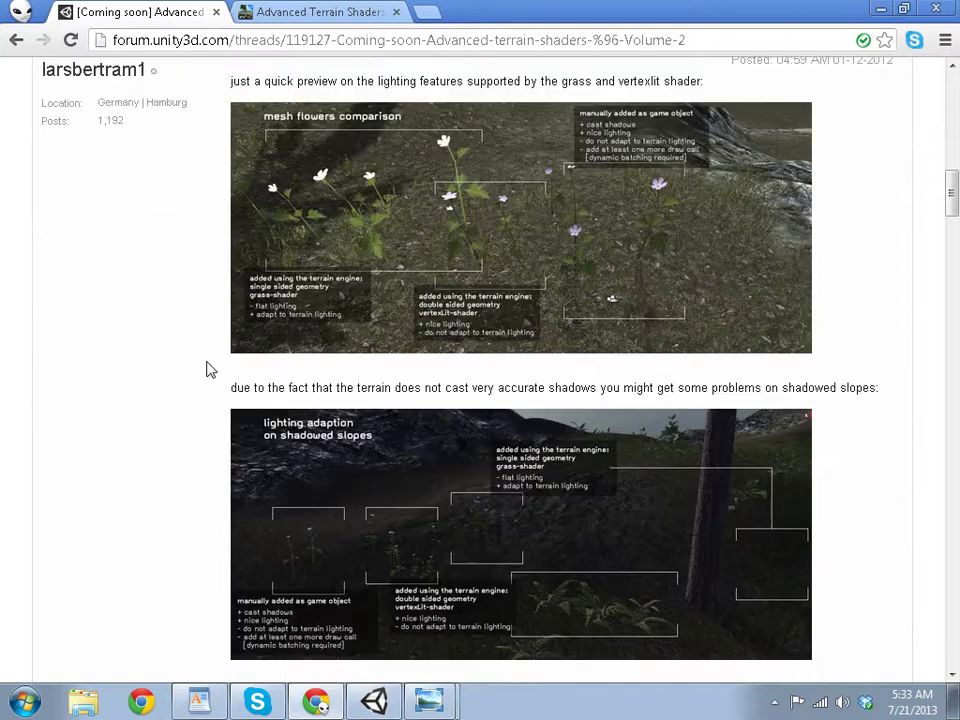
pyautogui.scroll(2, 208, 369)
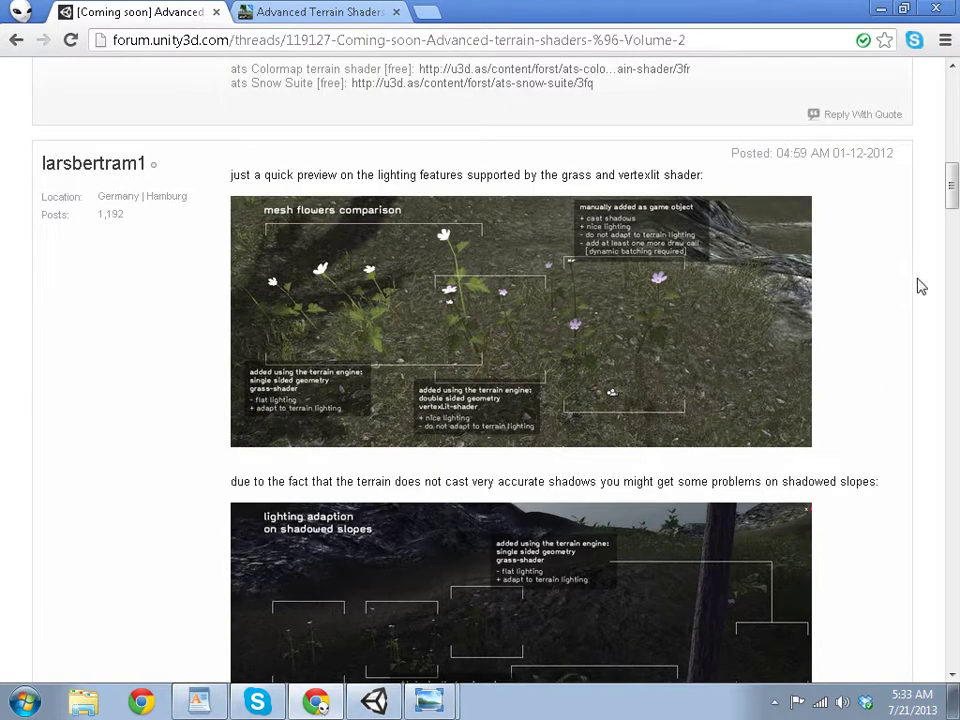
pyautogui.keyDown('ctrl'); pyautogui.scroll(2, 510, 285); pyautogui.keyUp('ctrl')
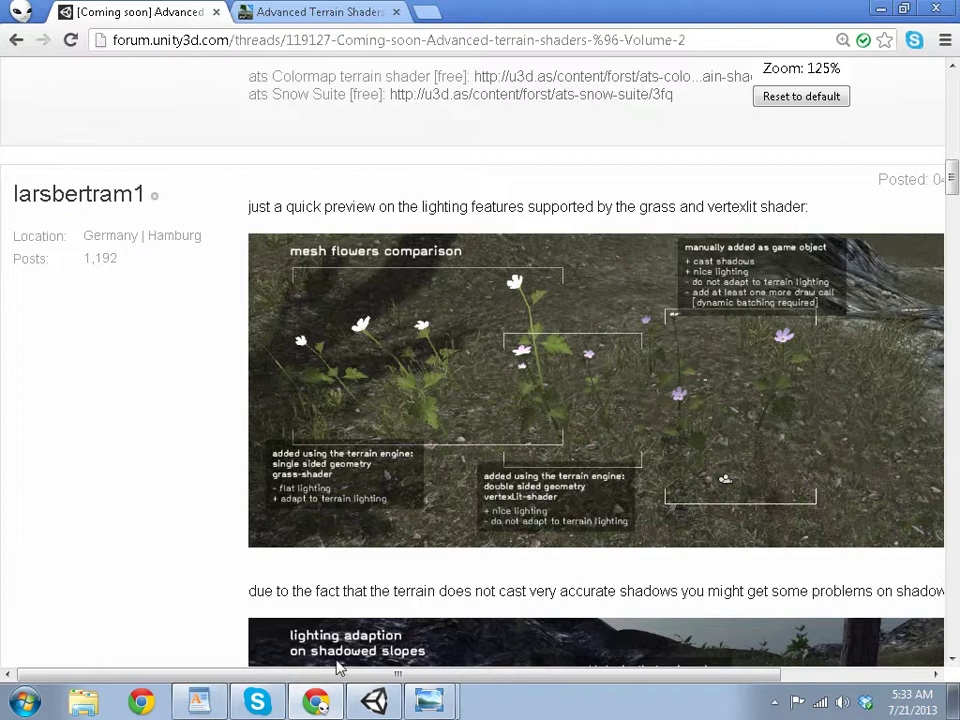
pyautogui.moveTo(340, 670); pyautogui.dragTo(405, 672)
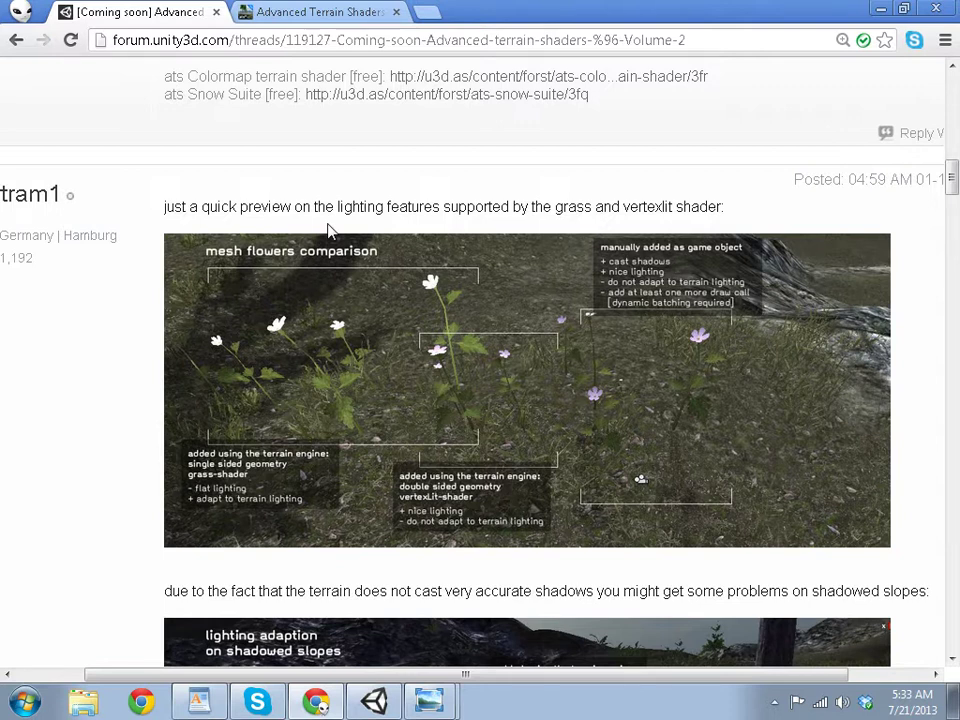
# Read down through the thread to its last page, page 5 of 5.
pyautogui.scroll(-3, 336, 343)
pyautogui.scroll(1, 336, 349)
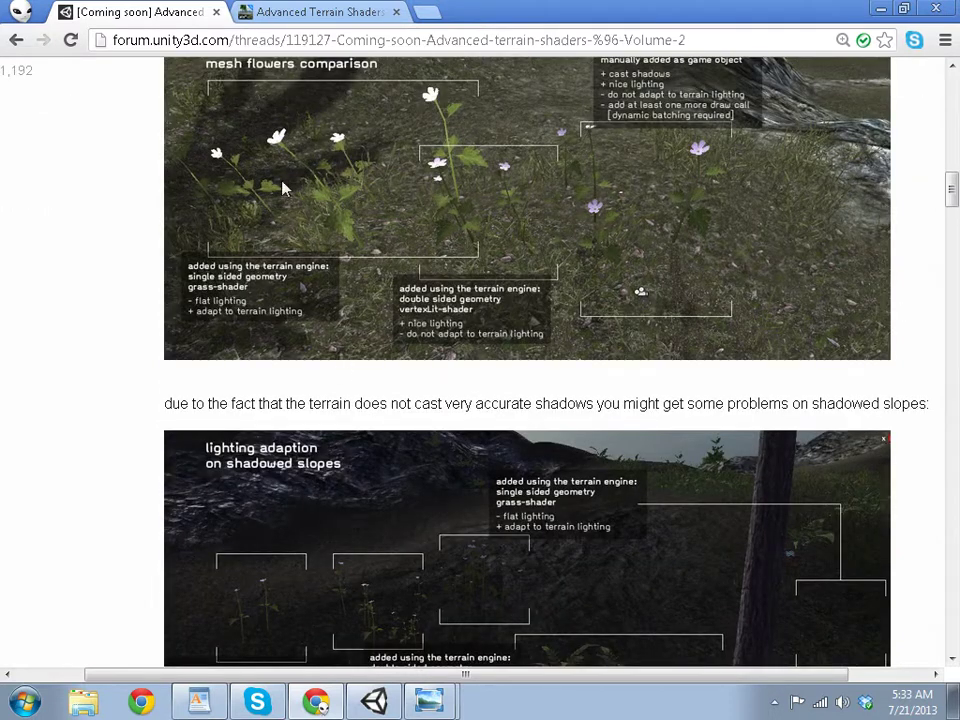
pyautogui.scroll(-3, 113, 423)
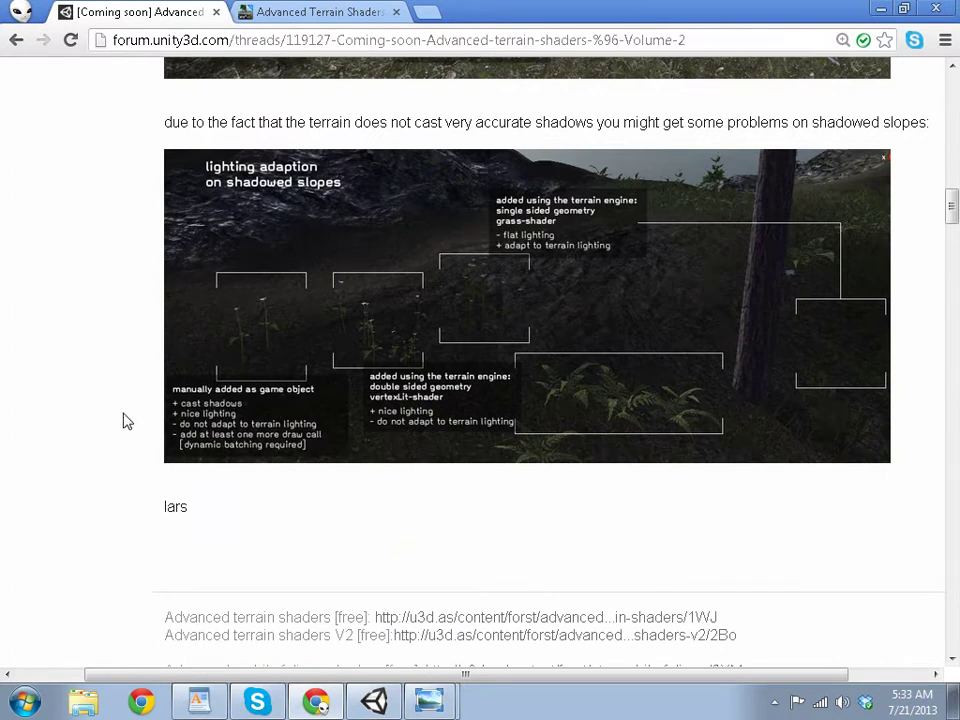
pyautogui.keyDown('ctrl'); pyautogui.scroll(-1, 127, 421); pyautogui.keyUp('ctrl')
pyautogui.scroll(1, 553, 268)
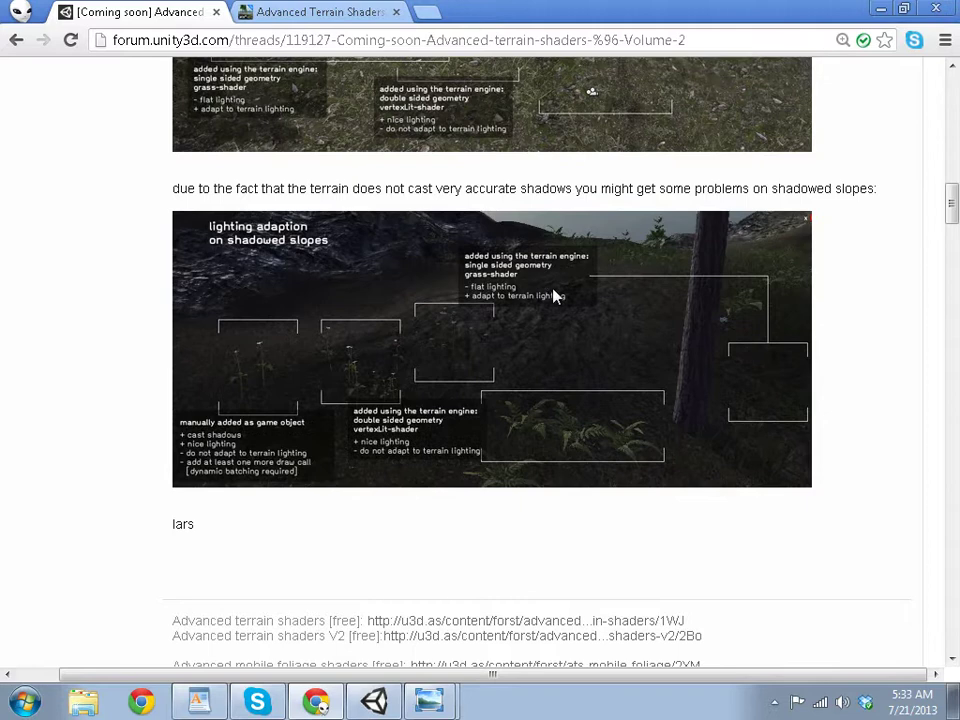
pyautogui.keyDown('ctrl'); pyautogui.scroll(-1, 189, 418); pyautogui.keyUp('ctrl')
pyautogui.scroll(-6, 189, 418)
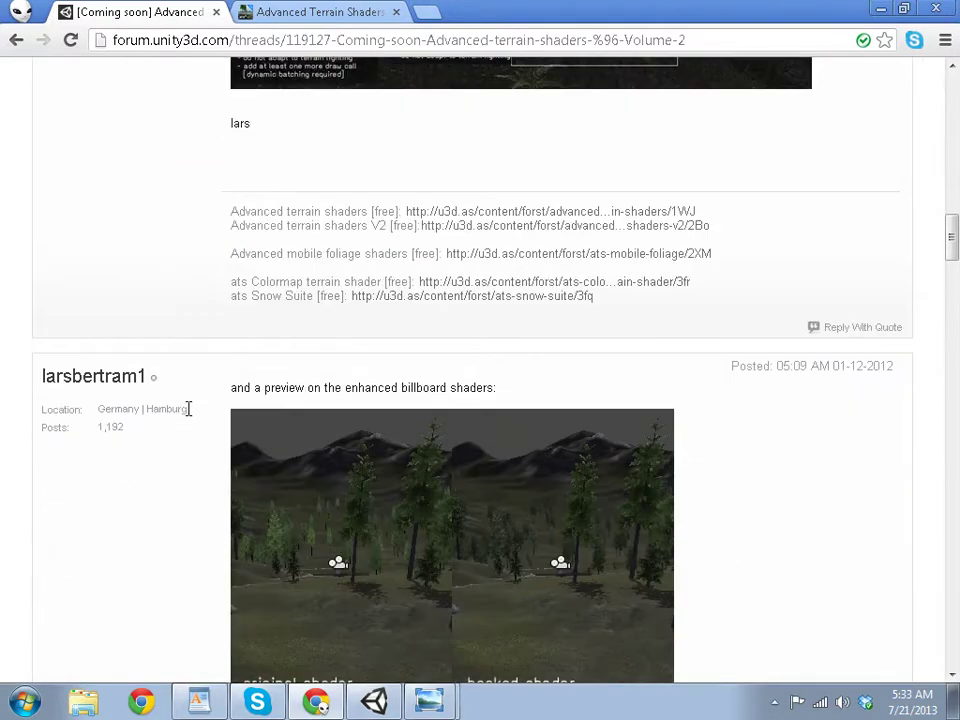
pyautogui.scroll(-15, 189, 418)
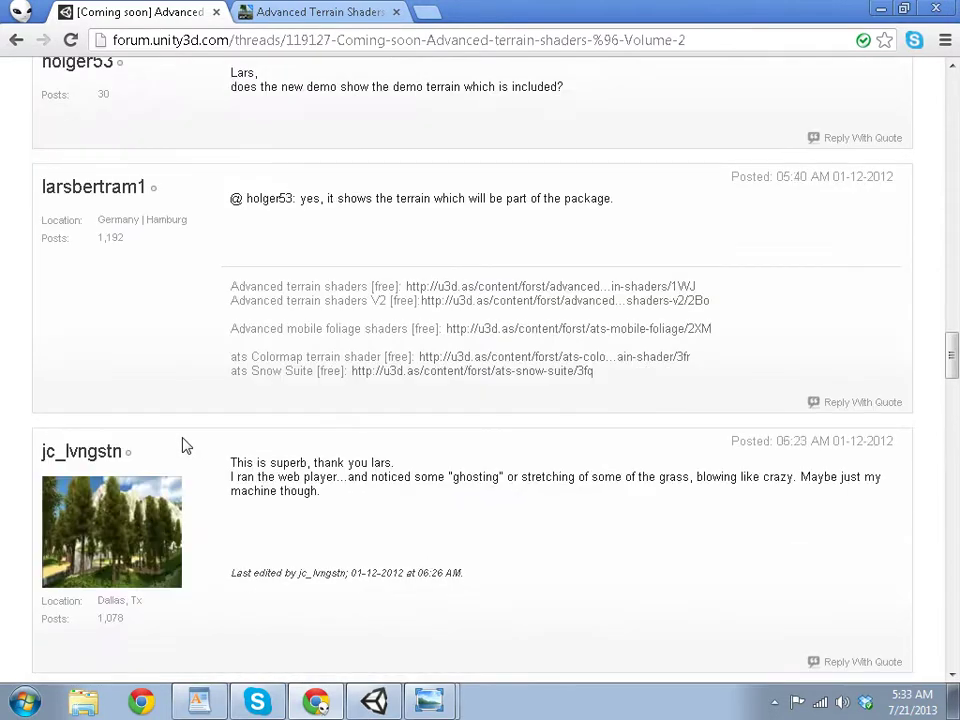
pyautogui.scroll(-20, 212, 477)
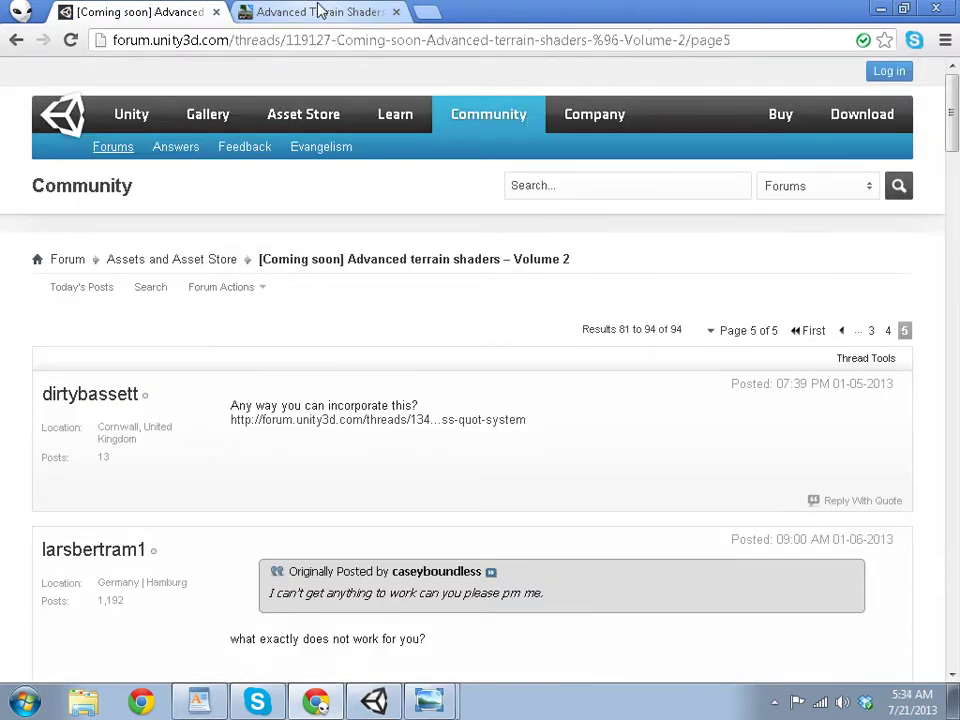
pyautogui.click(288, 21)
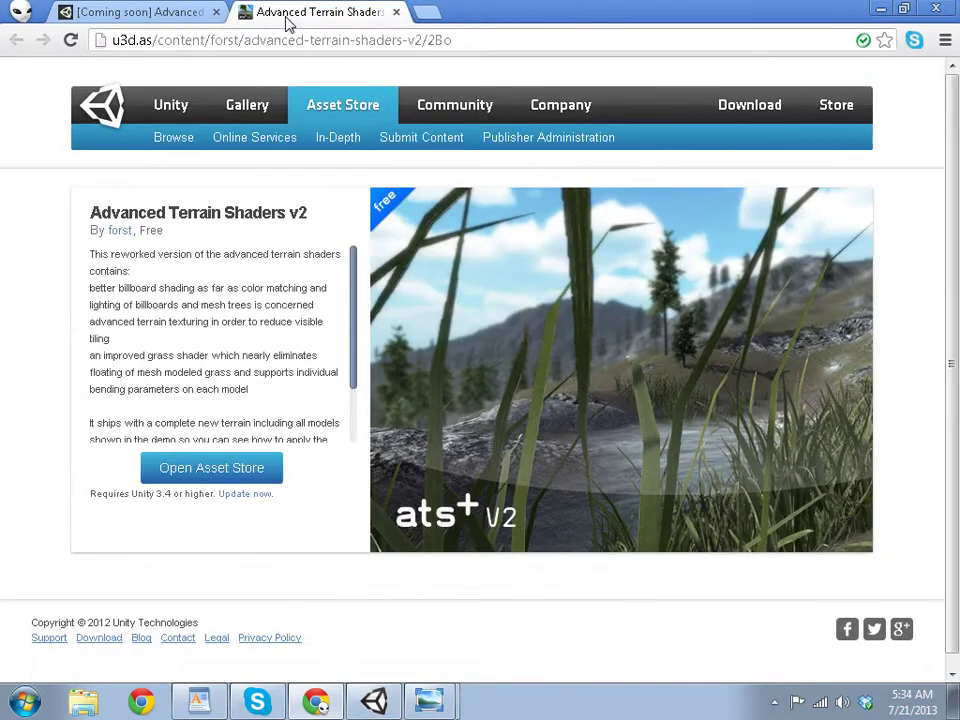
pyautogui.click(235, 470)
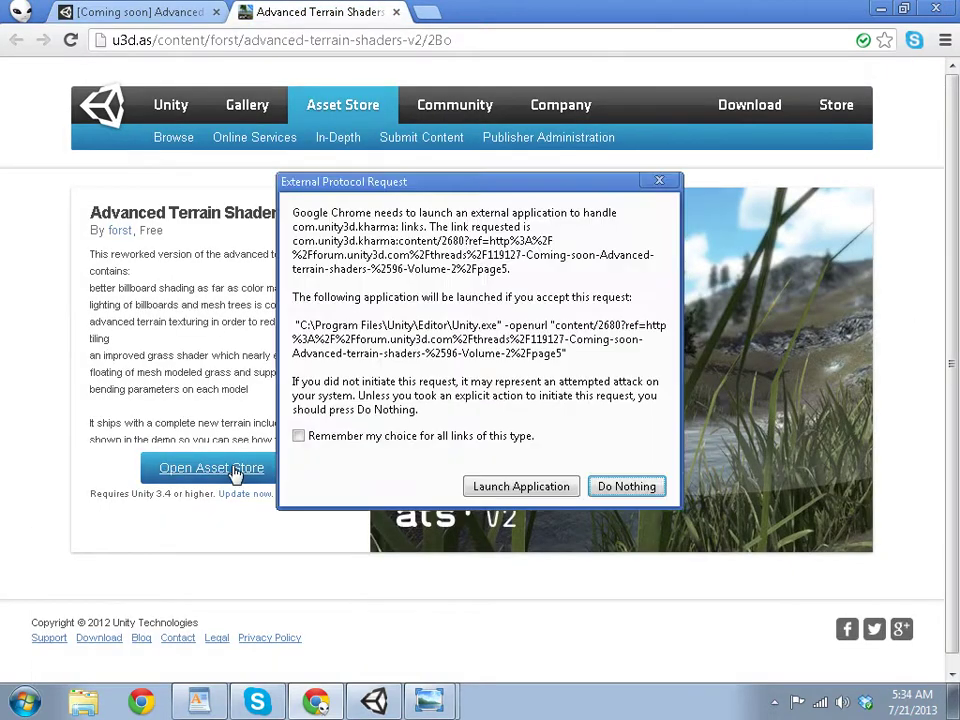
pyautogui.click(617, 487)
pyautogui.click(160, 12)
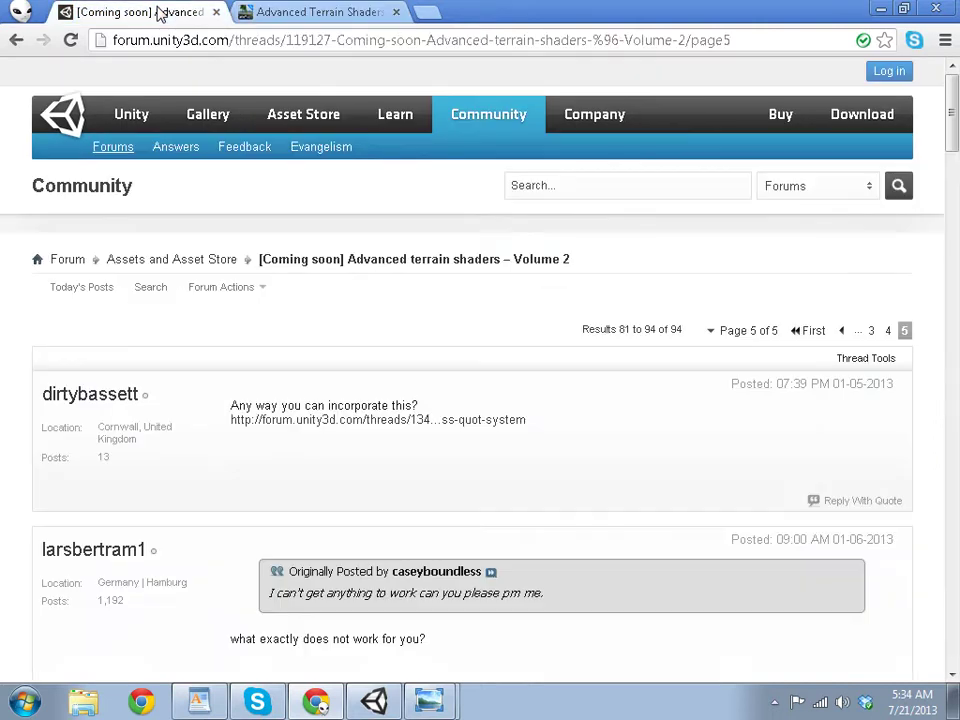